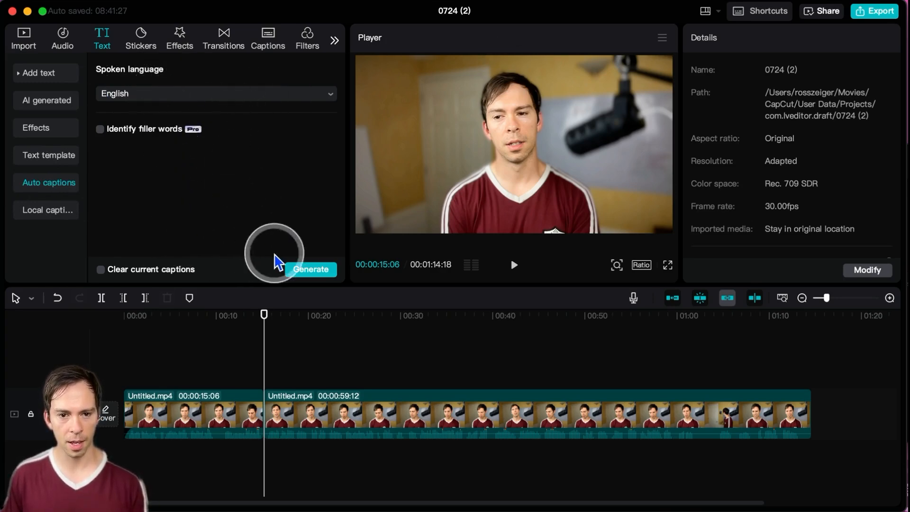
# Step: Generate English auto captions for the video and check two of the resulting captions on the timeline
pyautogui.click(313, 274)
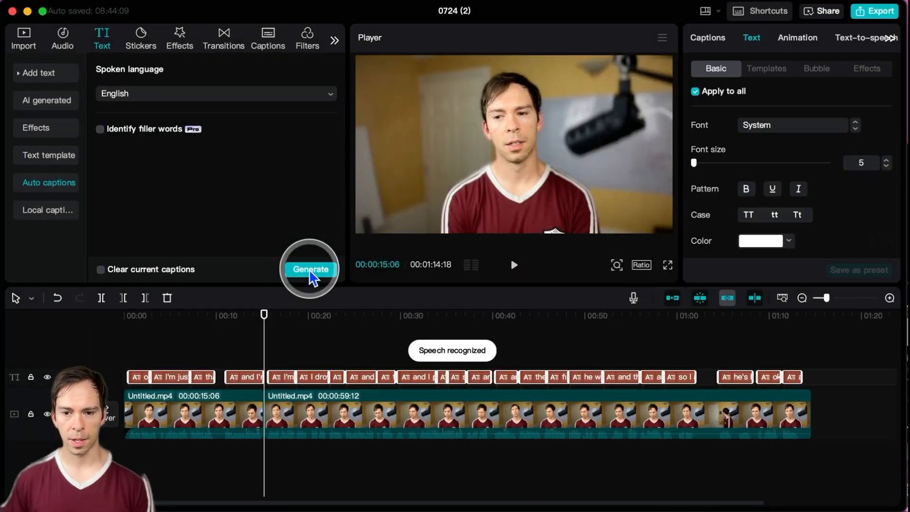
pyautogui.click(239, 379)
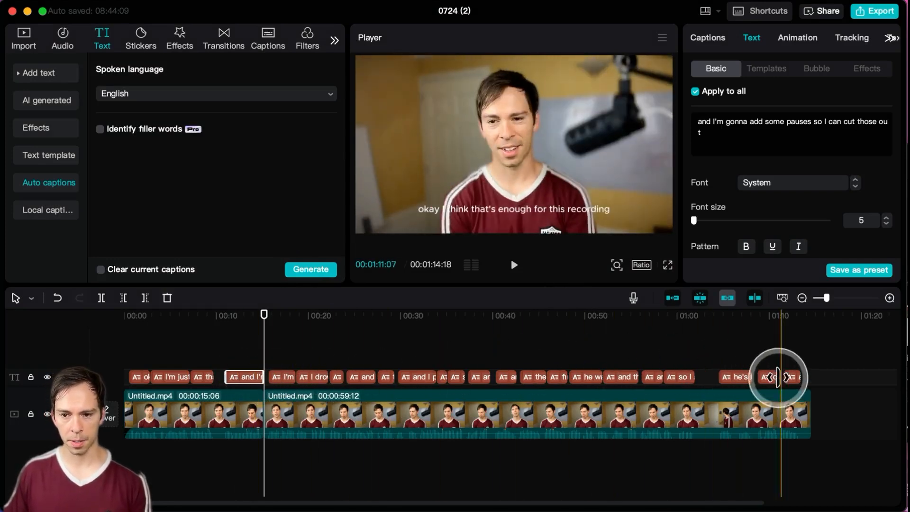
pyautogui.click(281, 377)
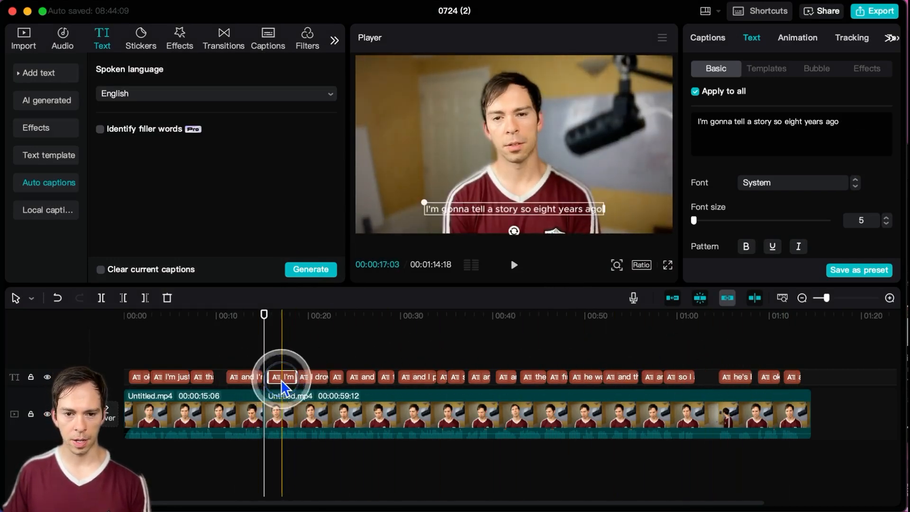
# Step: Replace "gonna" with "going to" in the caption about adding some pauses, near 13 seconds
pyautogui.click(250, 380)
pyautogui.click(247, 387)
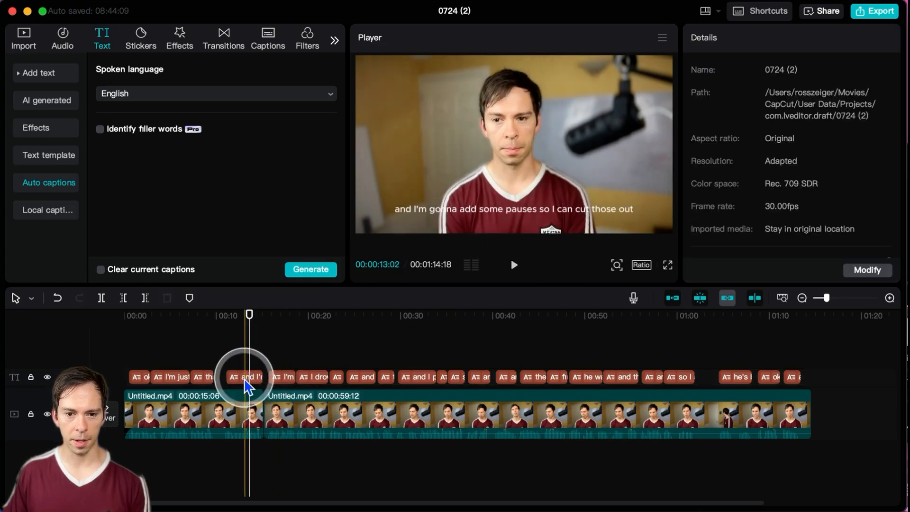
pyautogui.click(245, 379)
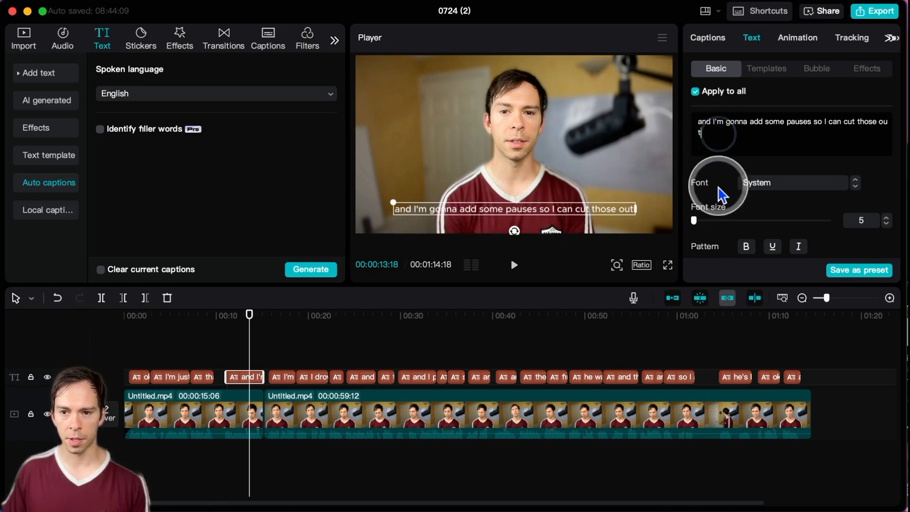
pyautogui.click(707, 131)
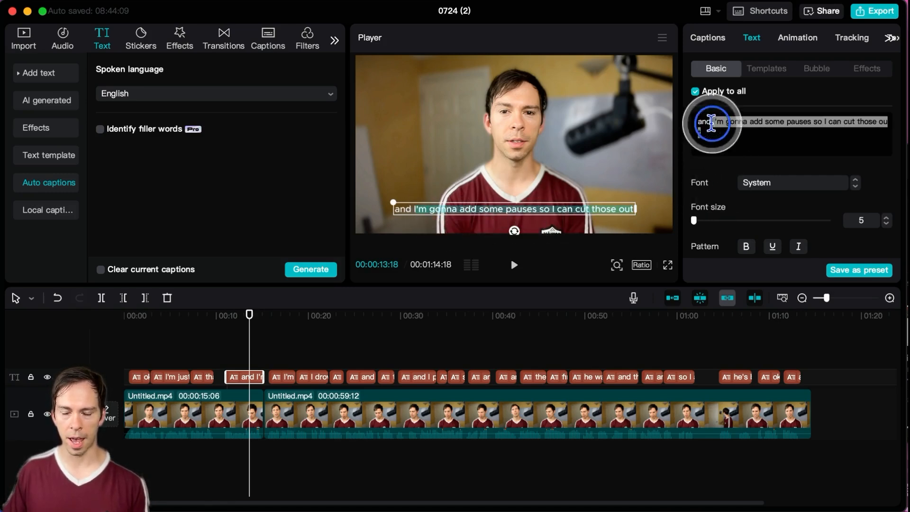
pyautogui.click(751, 122)
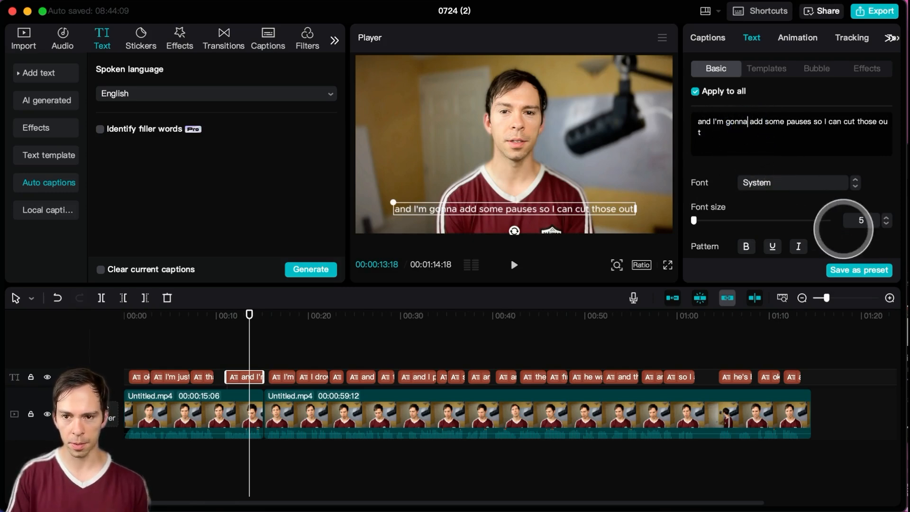
pyautogui.press('BackSpace')
pyautogui.press('BackSpace')
pyautogui.press('BackSpace')
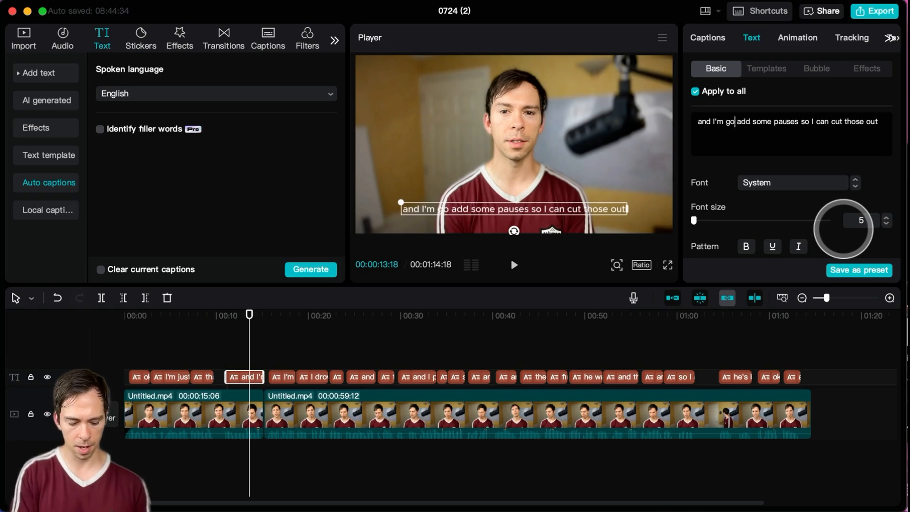
pyautogui.write('ing to')
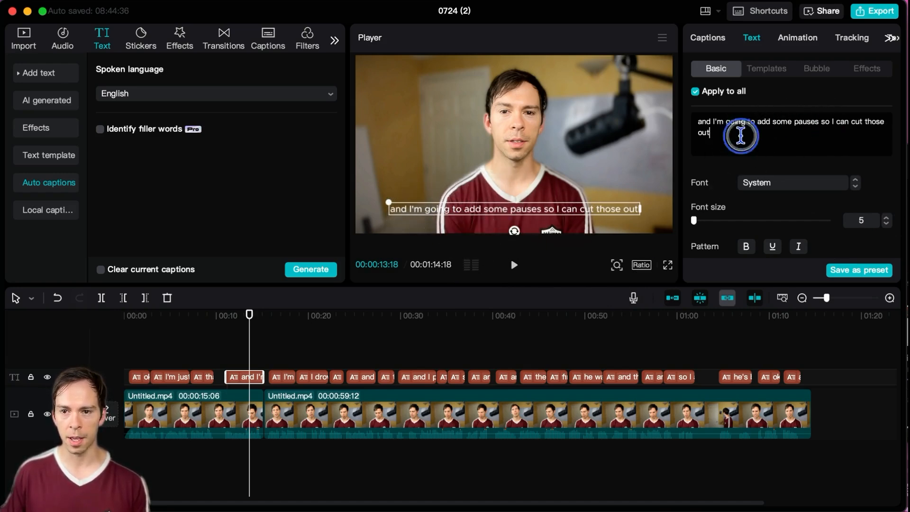
# Step: Change the font of all captions to The Bold Font
pyautogui.scroll(-2, 806, 187)
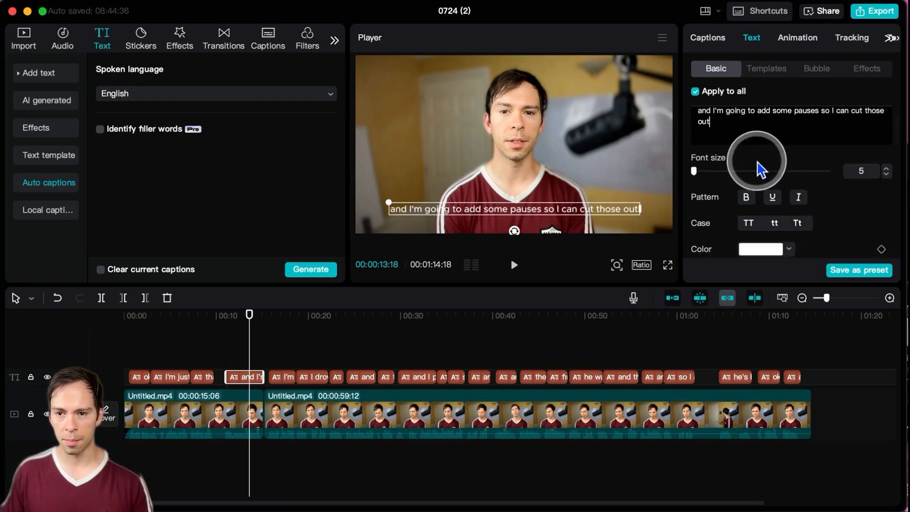
pyautogui.scroll(2, 759, 190)
pyautogui.click(759, 195)
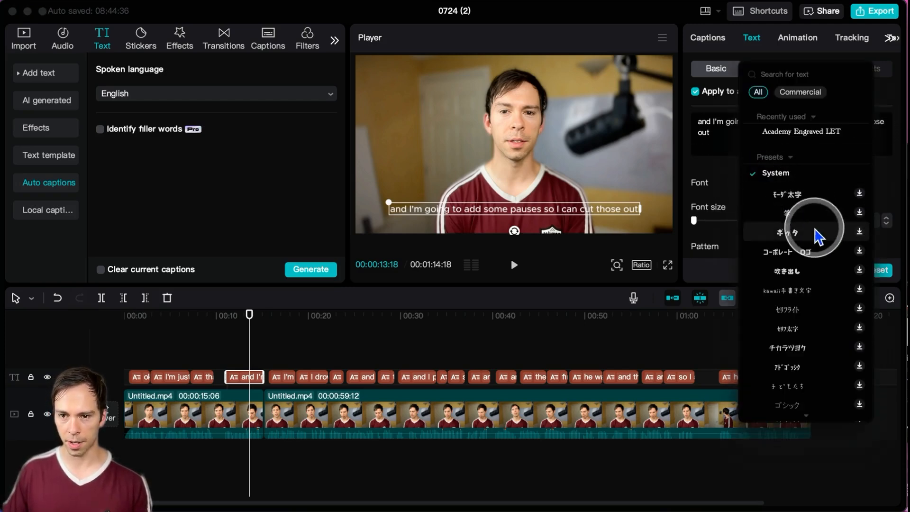
pyautogui.scroll(-10, 806, 322)
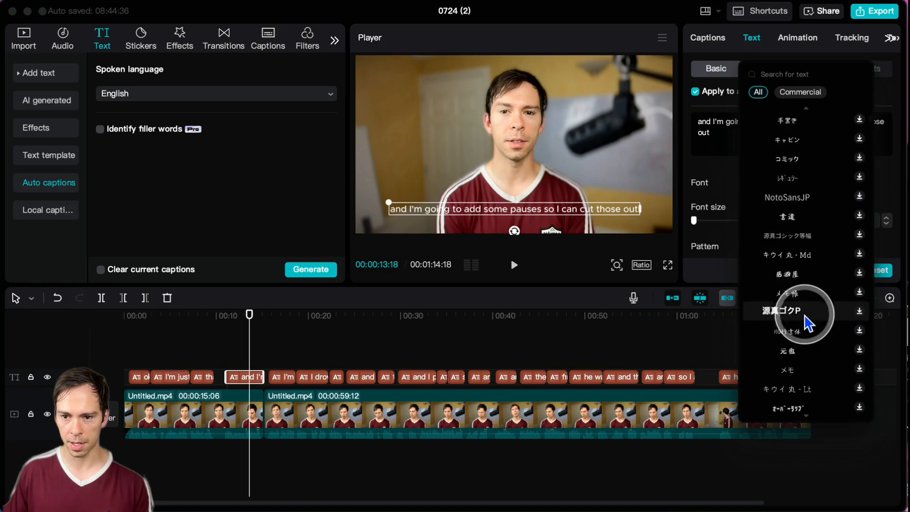
pyautogui.scroll(-15, 807, 322)
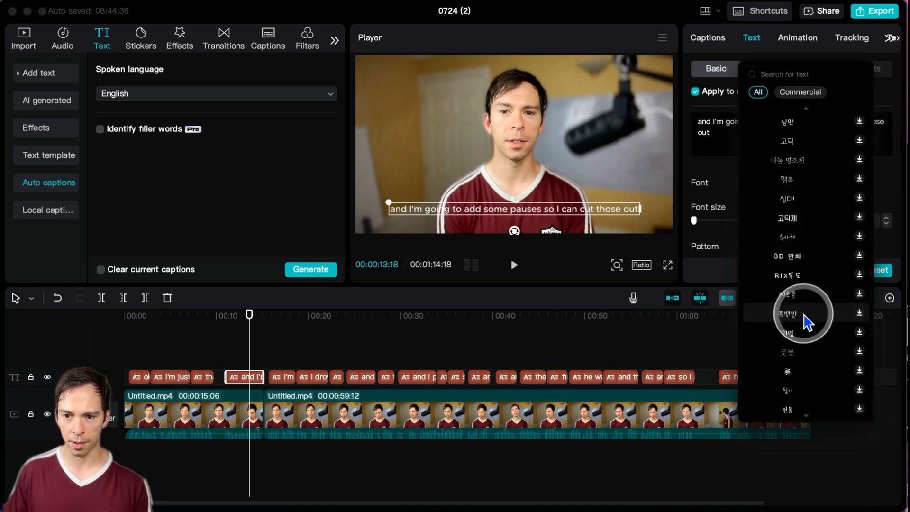
pyautogui.scroll(4, 807, 313)
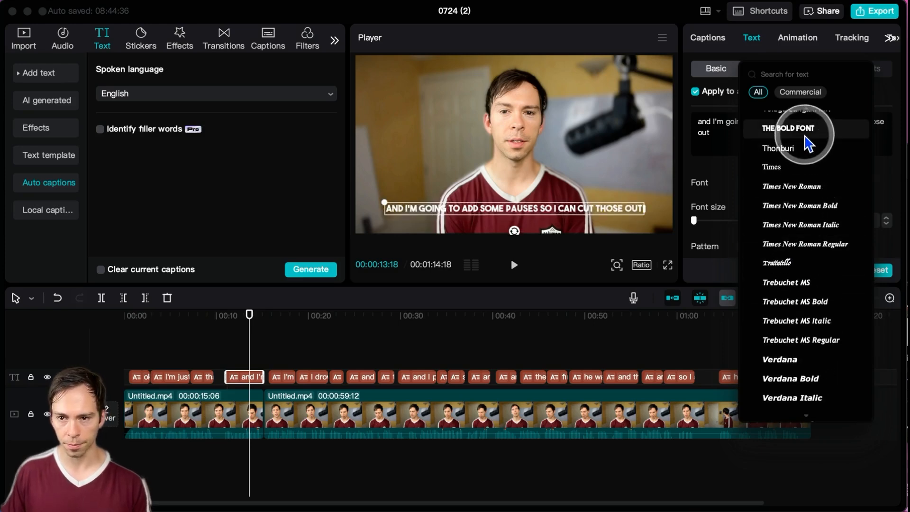
pyautogui.click(805, 133)
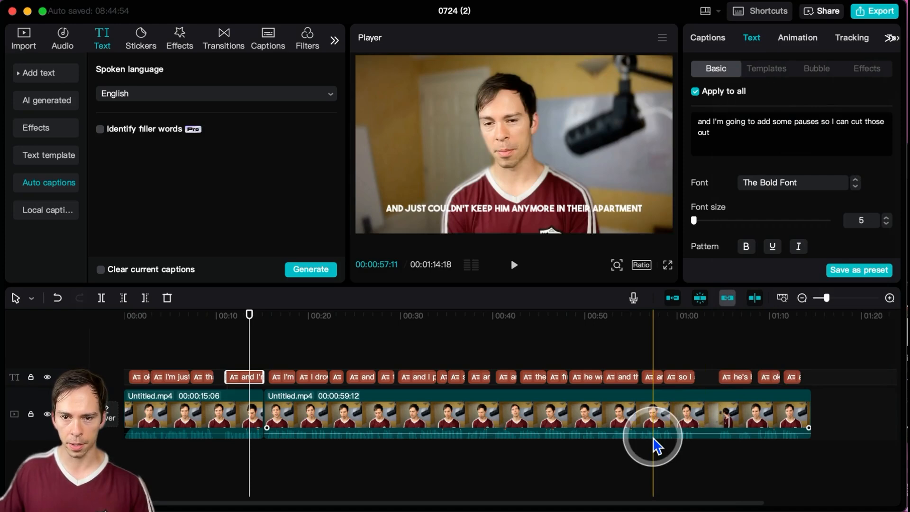
# Step: Move the playhead to about 12 seconds, select the caption there, and toggle Apply to all off and on again
pyautogui.click(696, 92)
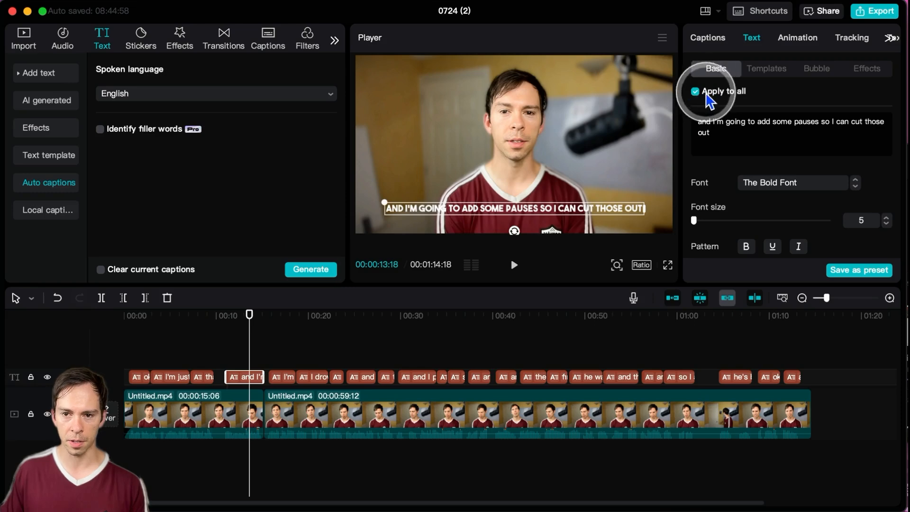
pyautogui.click(281, 377)
pyautogui.moveTo(294, 362); pyautogui.dragTo(240, 349)
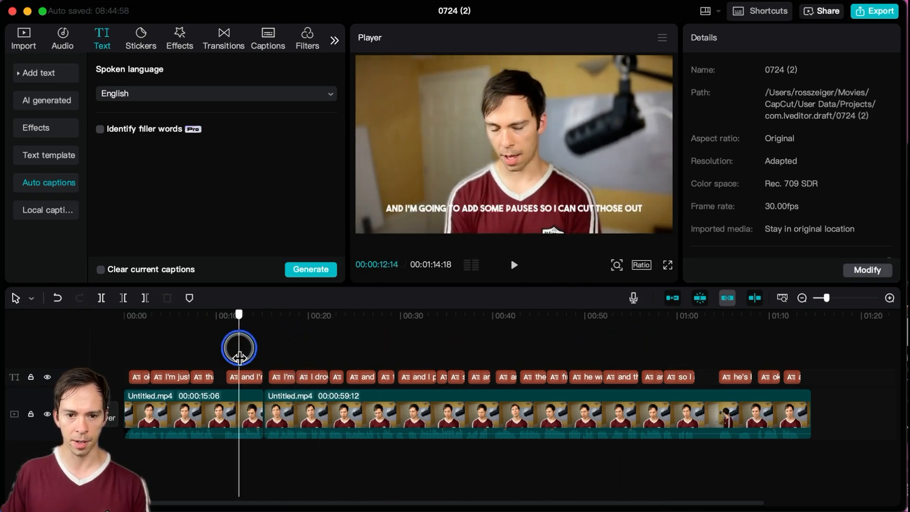
pyautogui.click(243, 378)
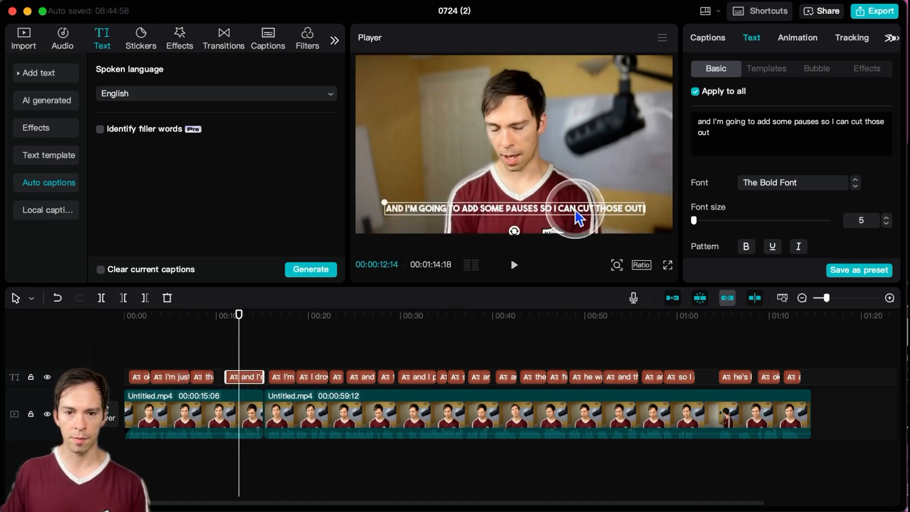
pyautogui.click(696, 92)
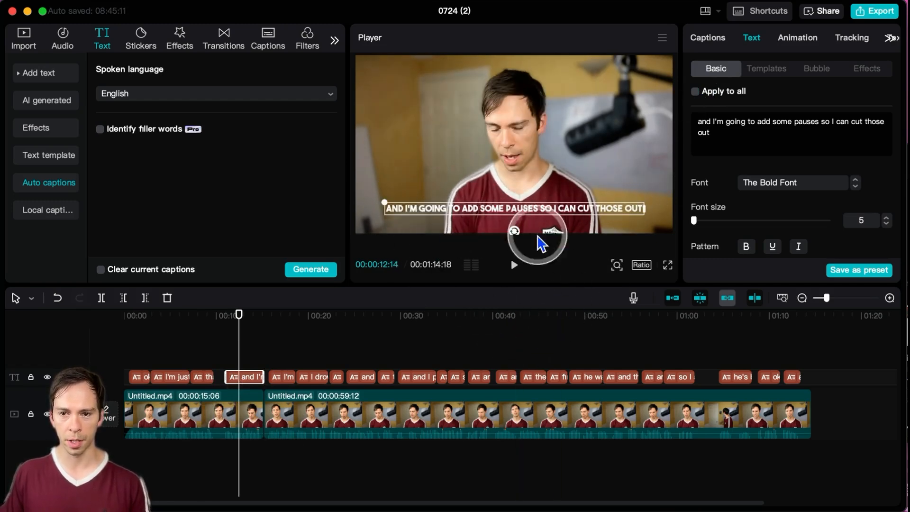
pyautogui.click(696, 92)
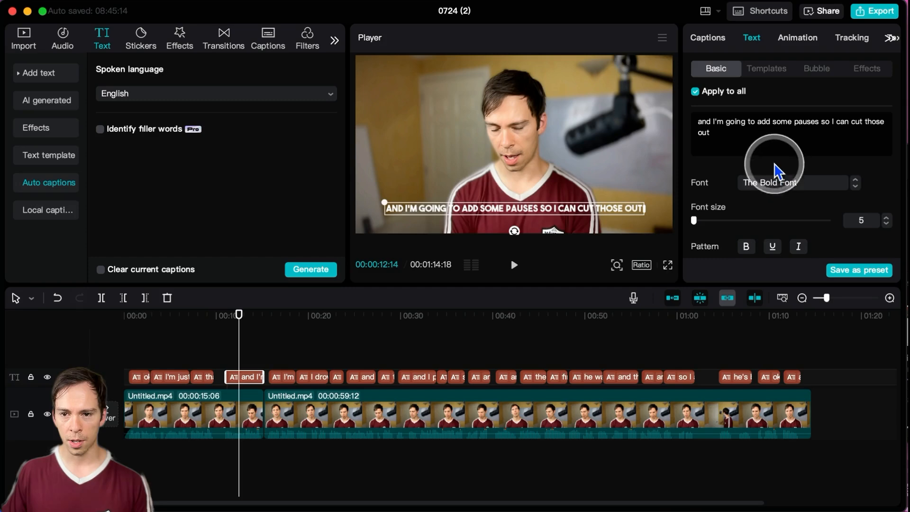
# Step: Try the font size adjustment, leaving it at 5, and convert all captions to uppercase
pyautogui.scroll(-5, 775, 171)
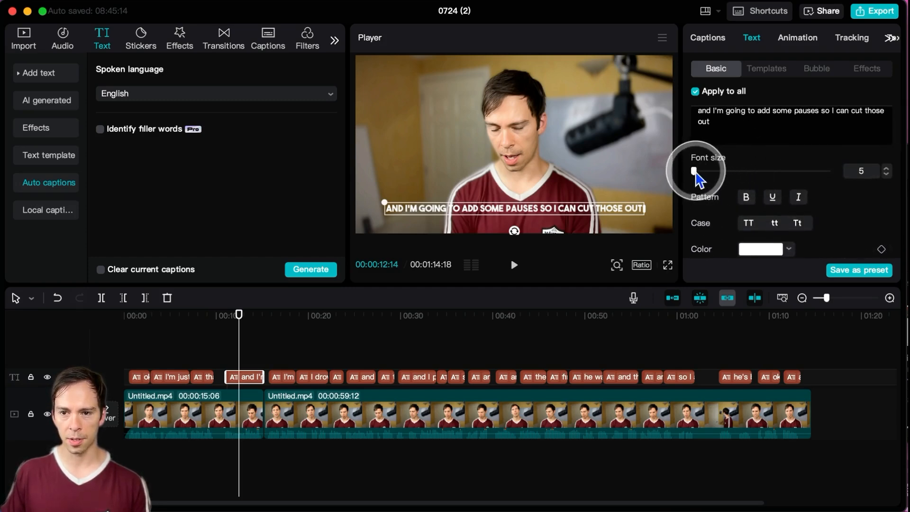
pyautogui.moveTo(695, 173)
pyautogui.mouseDown()
pyautogui.moveTo(704, 171)
pyautogui.moveTo(693, 175)
pyautogui.mouseUp()
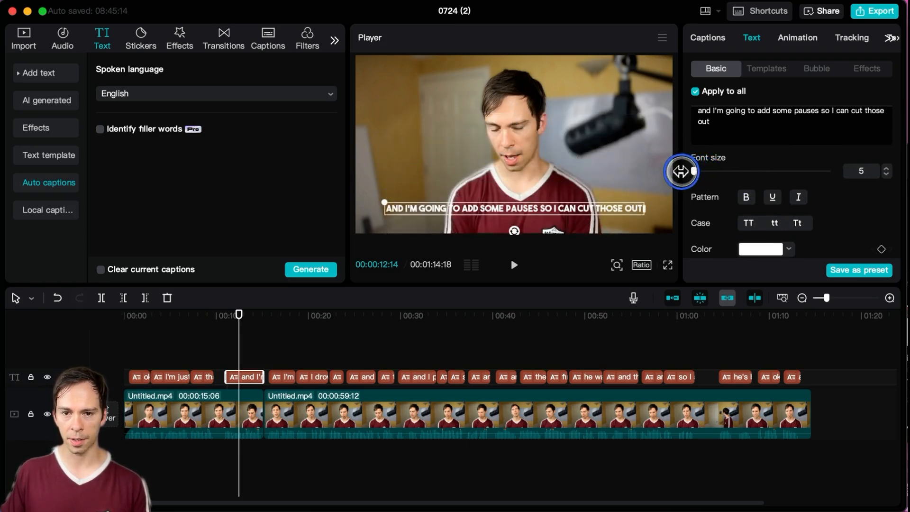
pyautogui.scroll(-2, 741, 206)
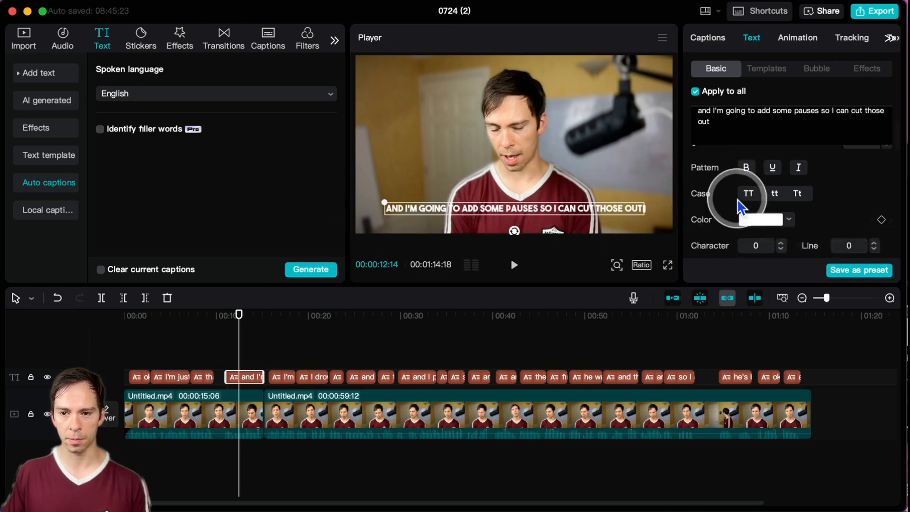
pyautogui.scroll(-1, 738, 200)
pyautogui.scroll(2, 738, 197)
pyautogui.scroll(-2, 735, 189)
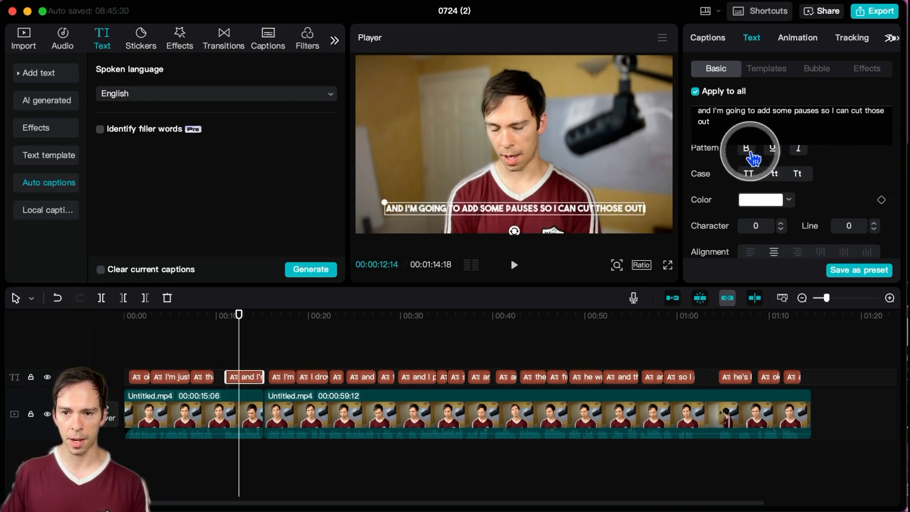
pyautogui.click(749, 179)
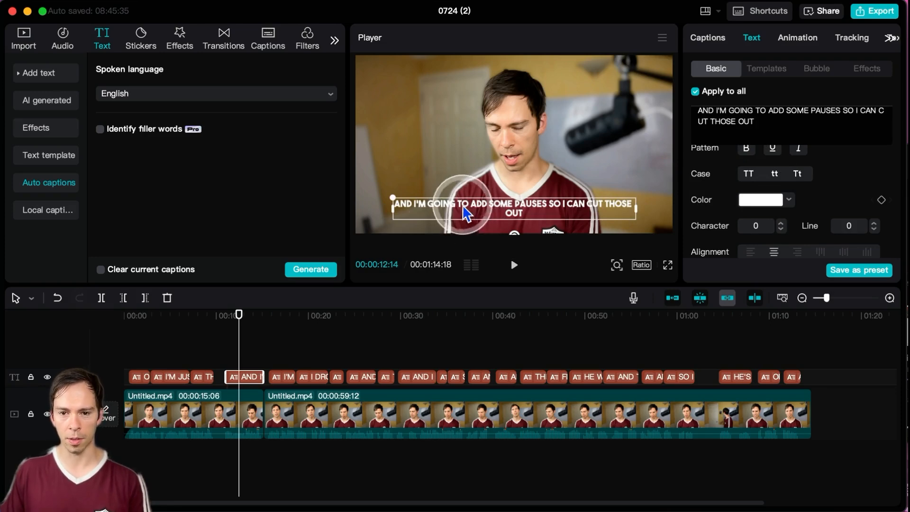
# Step: Change the font of all captions to Thonburi
pyautogui.scroll(-2, 749, 189)
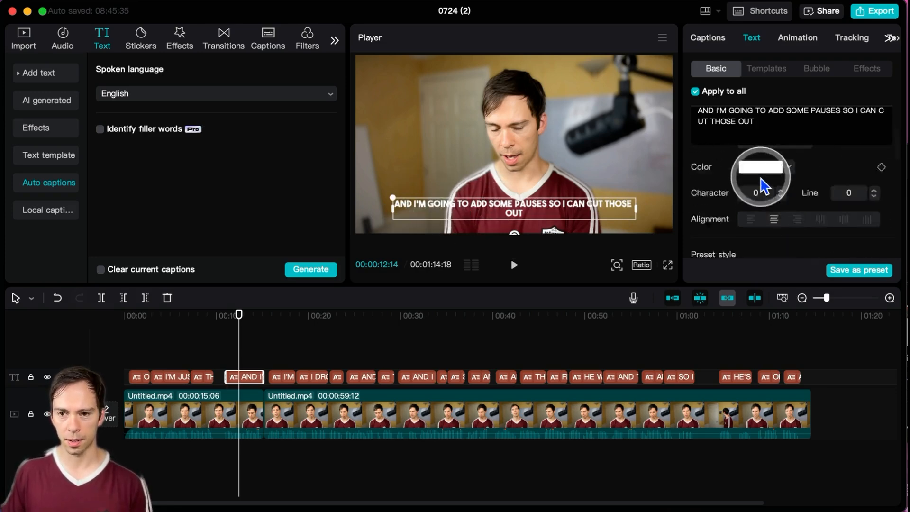
pyautogui.scroll(5, 762, 186)
pyautogui.click(763, 184)
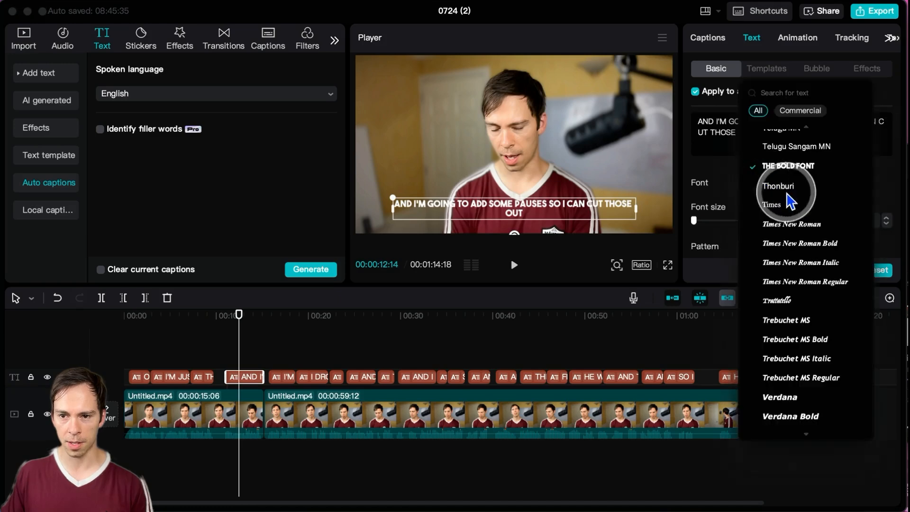
pyautogui.click(780, 186)
pyautogui.scroll(-6, 770, 214)
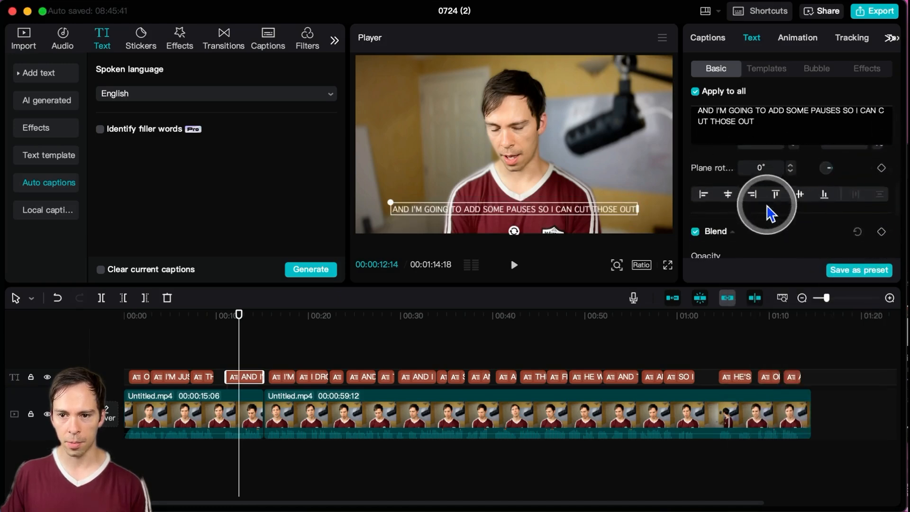
# Step: Try lowercase on all captions and settle on capitalizing the first letter of each word
pyautogui.scroll(8, 771, 214)
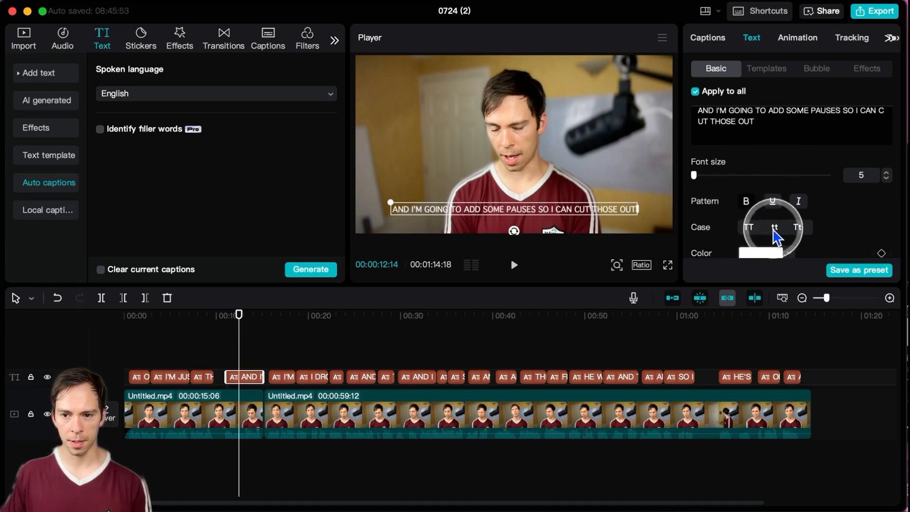
pyautogui.click(774, 229)
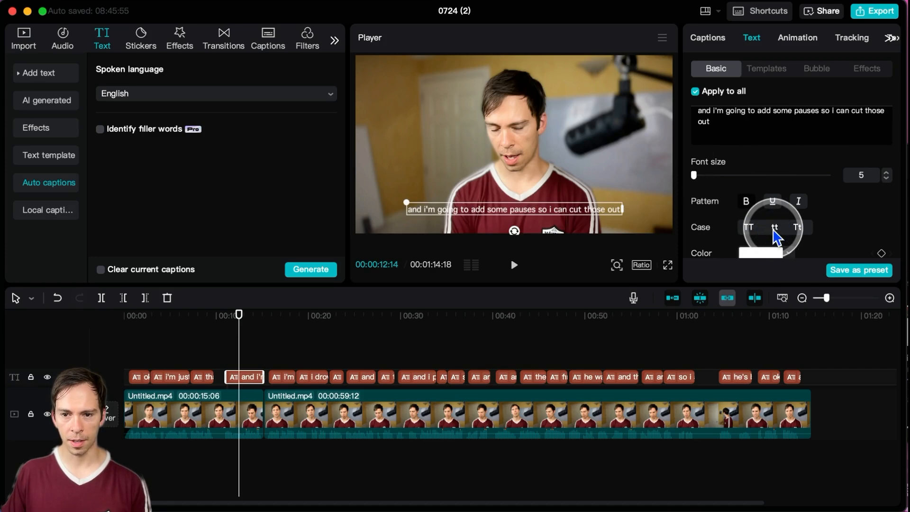
pyautogui.click(798, 230)
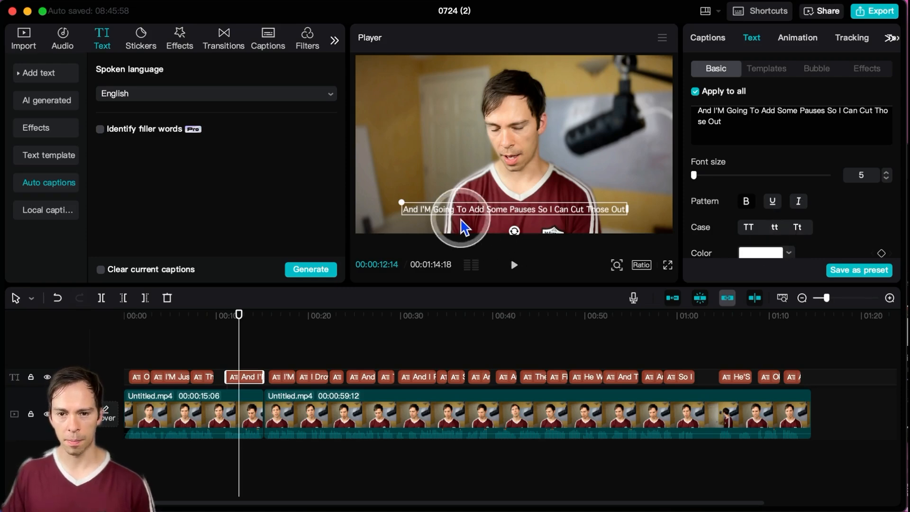
# Step: Try red FF0000 and A64B4B as the text color of all captions and settle on pale lavender E7E2FF
pyautogui.scroll(-3, 722, 229)
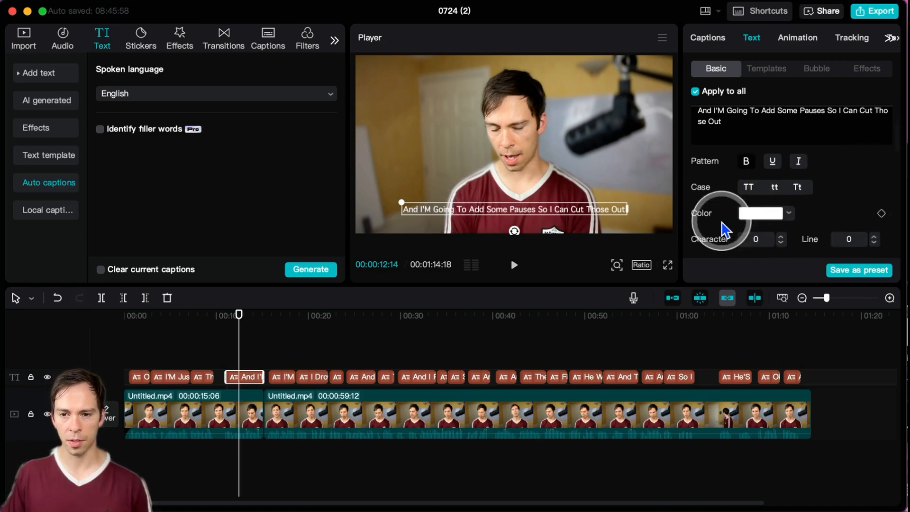
pyautogui.click(789, 205)
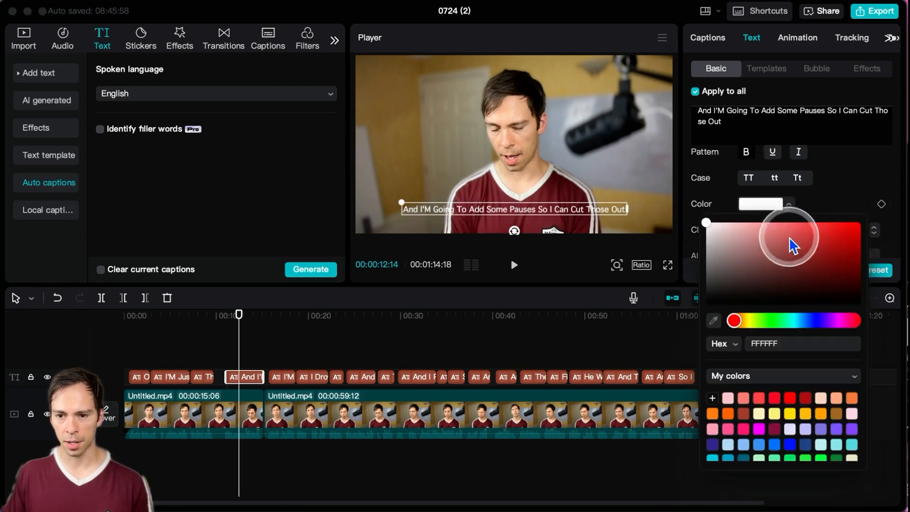
pyautogui.moveTo(788, 244); pyautogui.dragTo(890, 206)
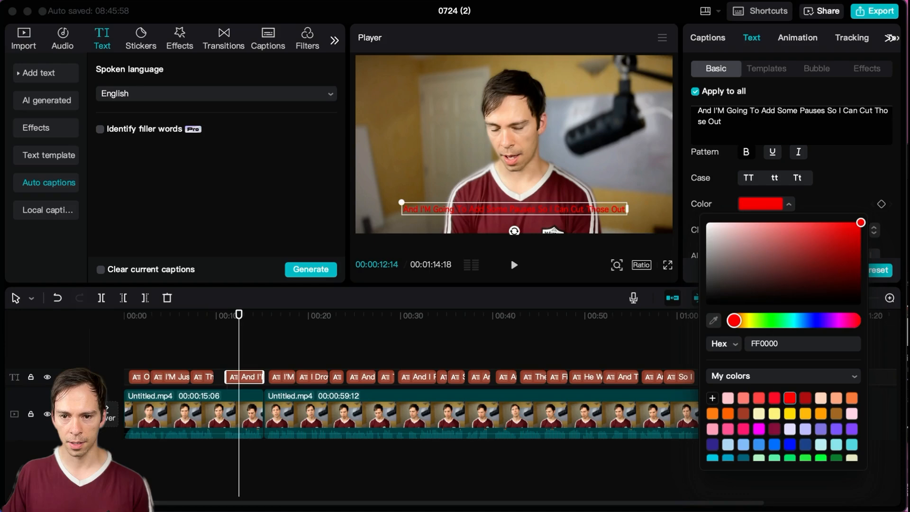
pyautogui.moveTo(758, 267); pyautogui.dragTo(791, 252)
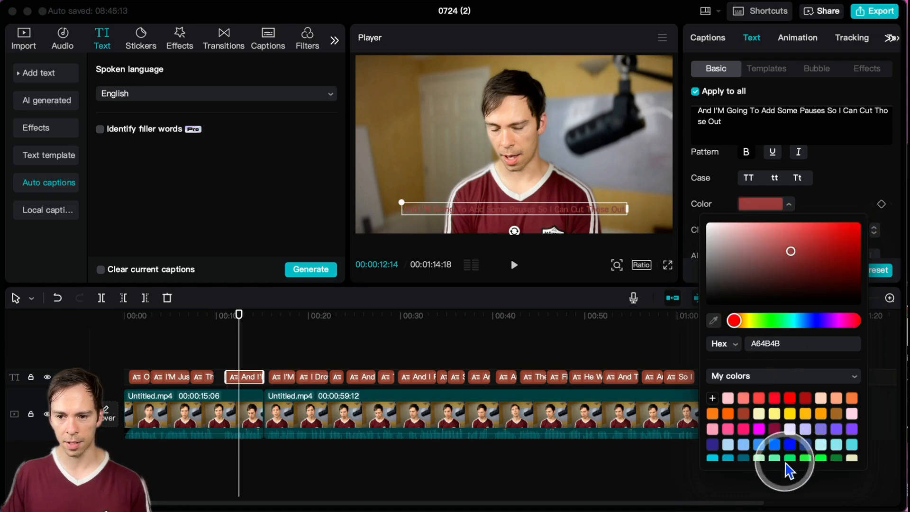
pyautogui.click(790, 431)
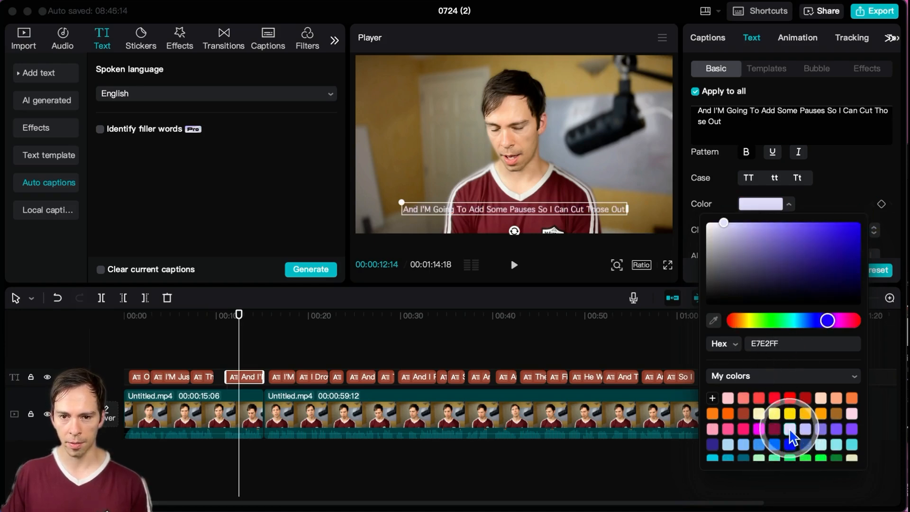
pyautogui.click(826, 203)
# Step: Try wider character spacing on all captions, raising it to 11 and reducing it to 6
pyautogui.scroll(-2, 813, 207)
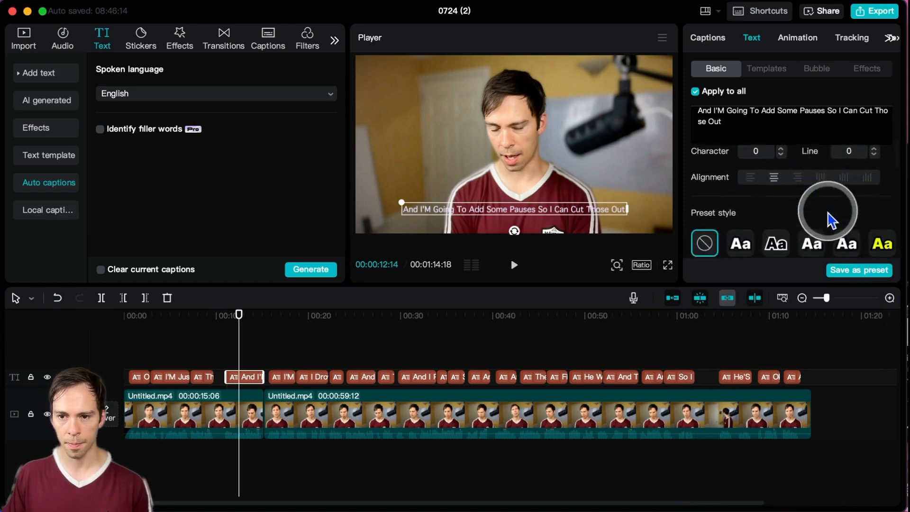
pyautogui.click(772, 209)
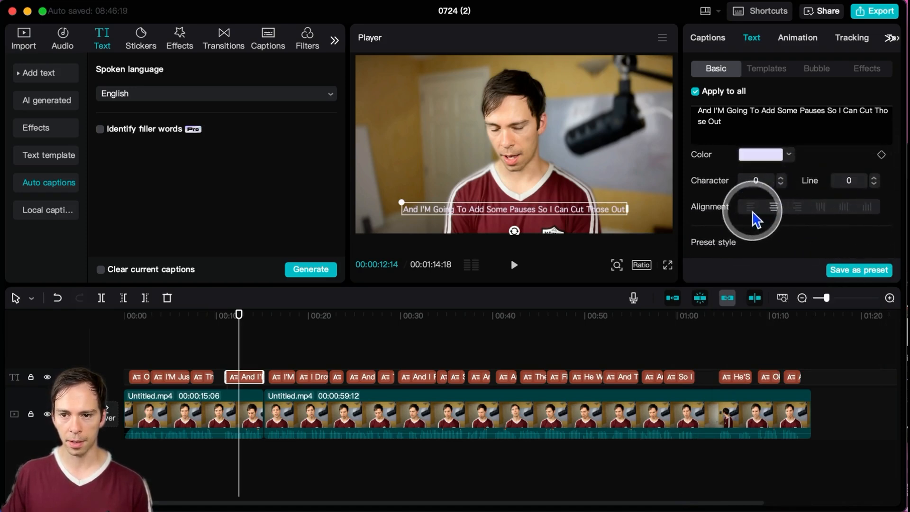
pyautogui.click(781, 179)
pyautogui.click(781, 178)
pyautogui.click(781, 179)
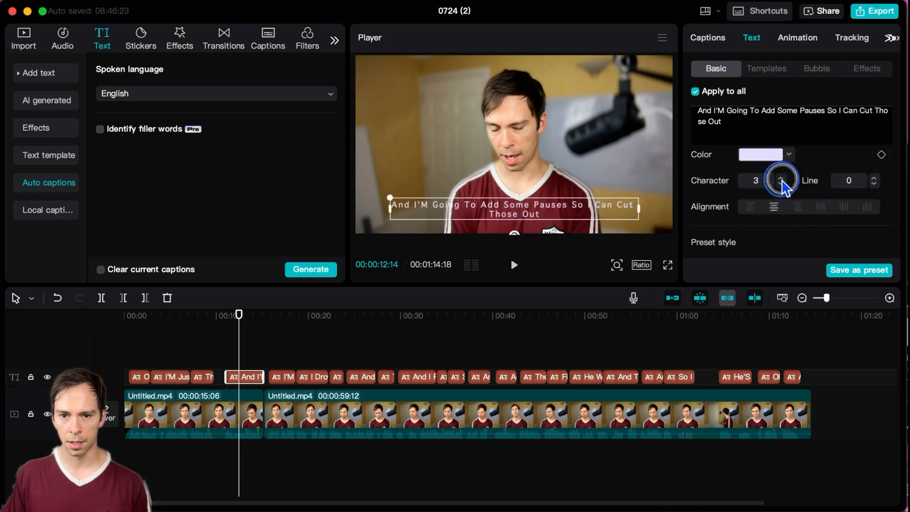
pyautogui.click(781, 179)
pyautogui.click(781, 179)
pyautogui.click(781, 179)
pyautogui.click(781, 178)
pyautogui.click(781, 179)
pyautogui.click(781, 179)
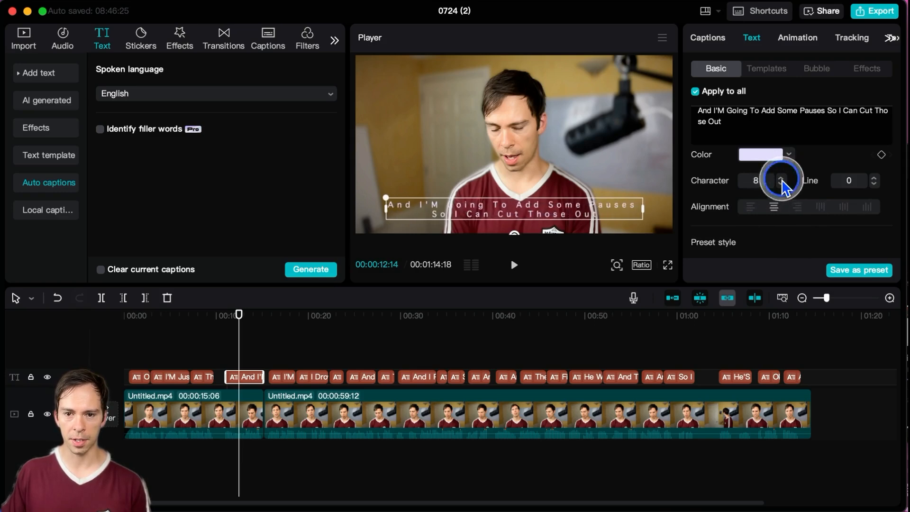
pyautogui.click(781, 179)
pyautogui.click(781, 179)
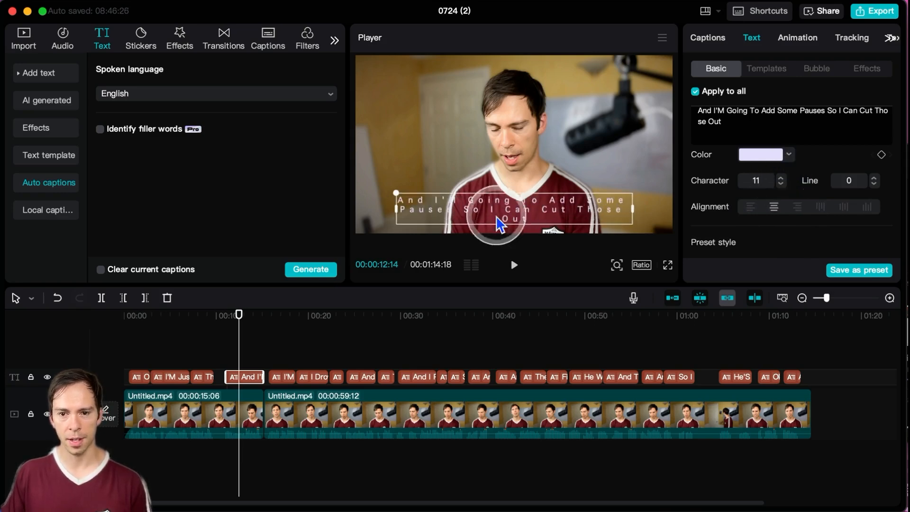
pyautogui.click(780, 184)
pyautogui.click(781, 183)
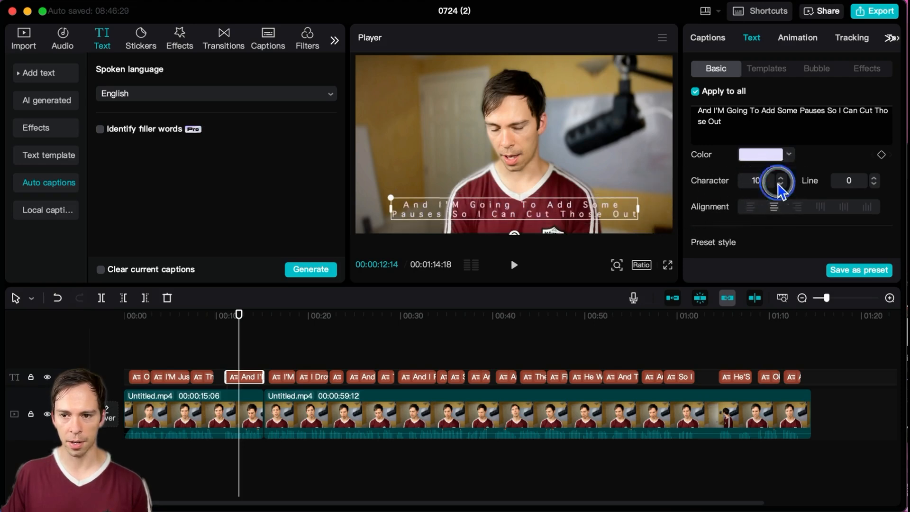
pyautogui.click(780, 184)
pyautogui.click(780, 183)
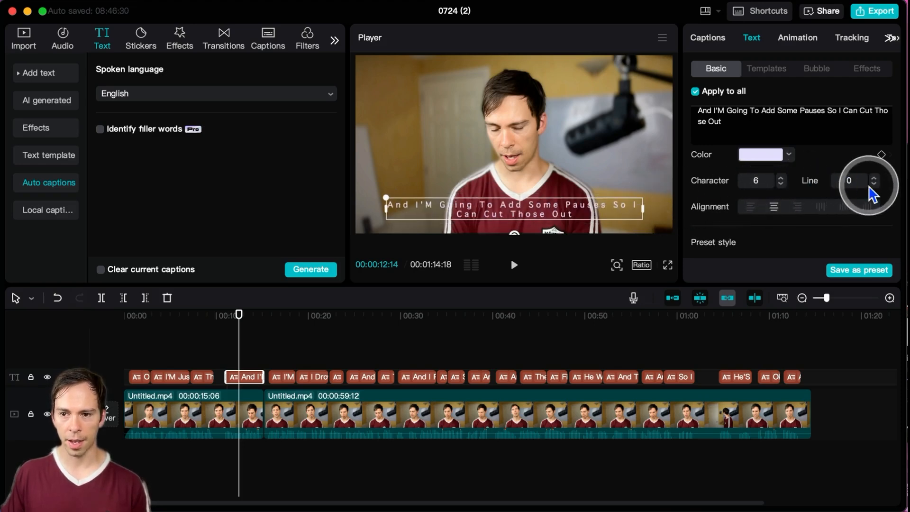
# Step: Try line spacing up to 18 on all captions and set it back to 0
pyautogui.click(873, 179)
pyautogui.click(874, 179)
pyautogui.click(874, 180)
pyautogui.click(874, 179)
pyautogui.click(874, 179)
pyautogui.click(874, 179)
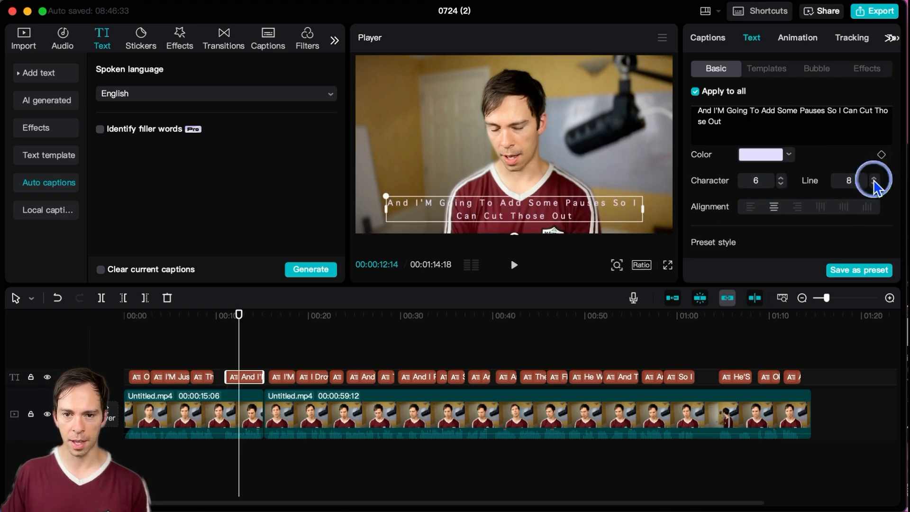
pyautogui.click(874, 179)
pyautogui.click(874, 179)
pyautogui.click(874, 179)
pyautogui.click(874, 179)
pyautogui.click(874, 180)
pyautogui.click(874, 179)
pyautogui.click(874, 179)
pyautogui.click(874, 180)
pyautogui.click(874, 179)
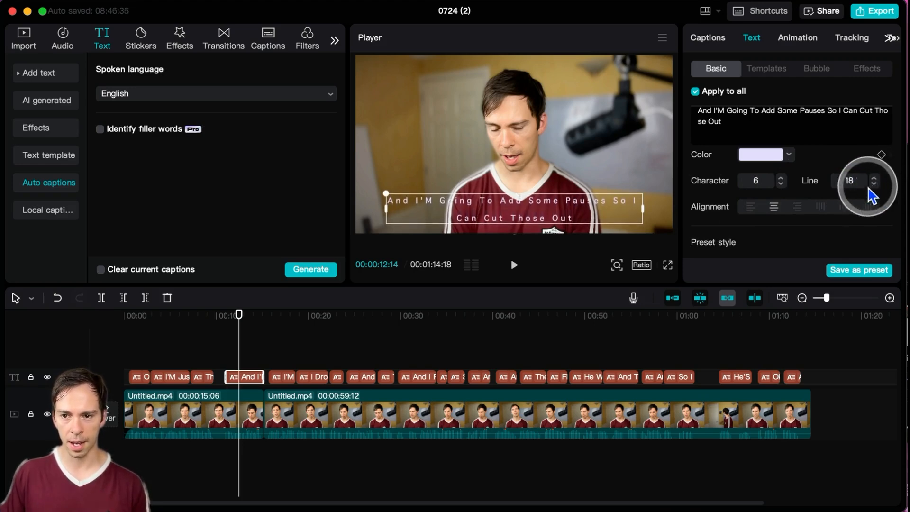
pyautogui.write('0')
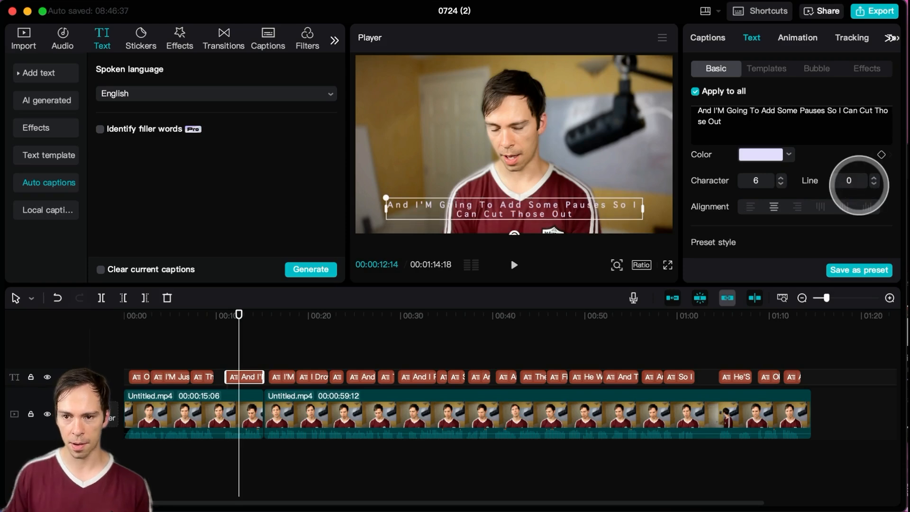
# Step: Reset the character spacing of all captions to 0
pyautogui.click(783, 185)
pyautogui.click(783, 185)
pyautogui.click(783, 185)
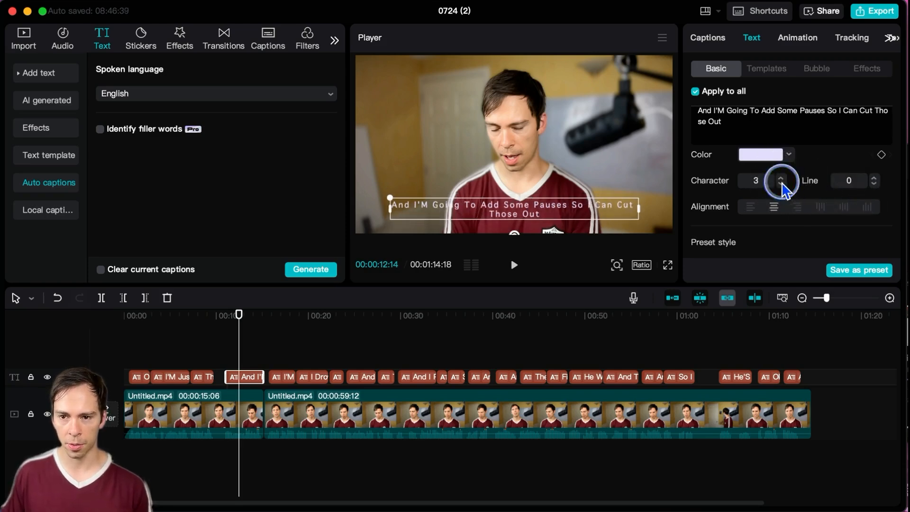
pyautogui.click(783, 185)
pyautogui.click(783, 185)
pyautogui.click(783, 185)
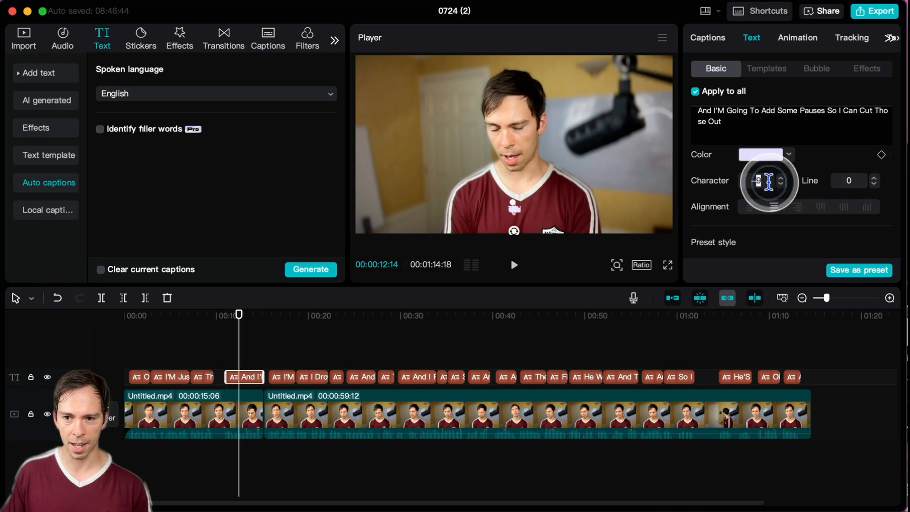
pyautogui.write('0')
pyautogui.press('Return')
# Step: Try the yellow preset style on all captions and settle on the preset with white text on a purple background
pyautogui.scroll(-5, 769, 181)
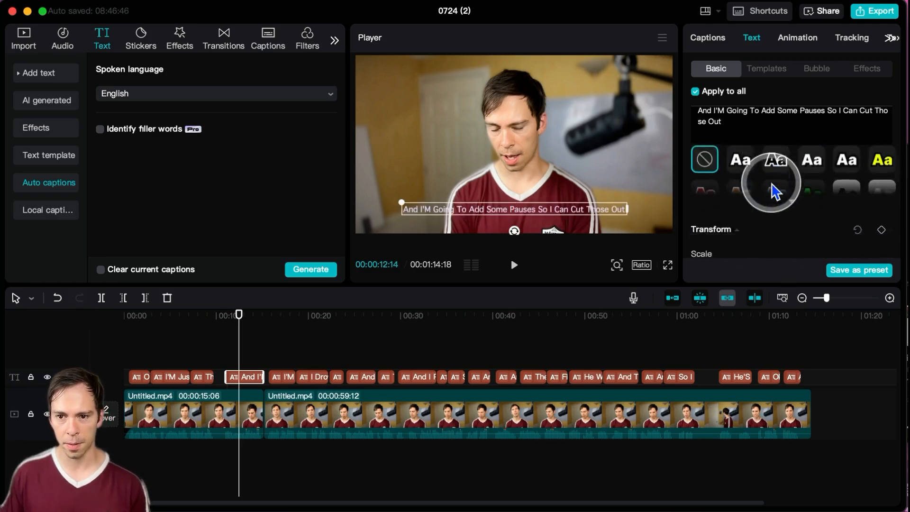
pyautogui.scroll(10, 773, 180)
pyautogui.scroll(-5, 782, 209)
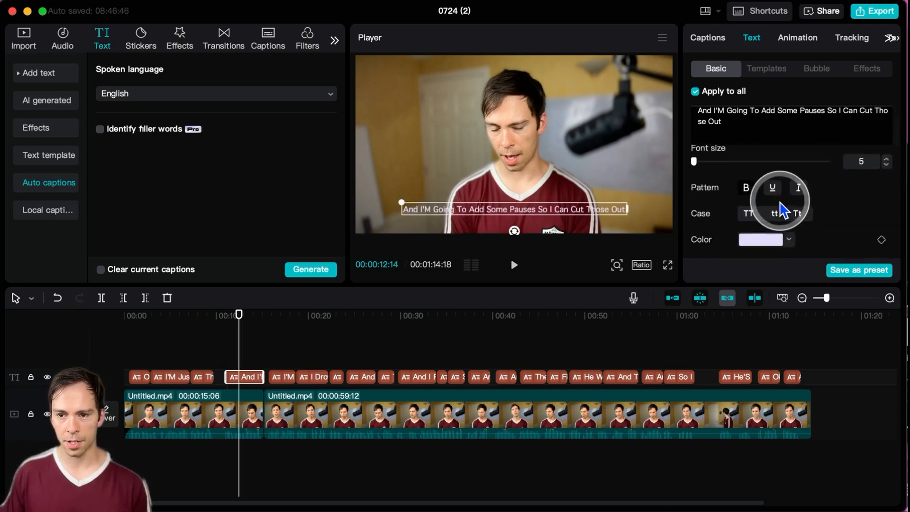
pyautogui.scroll(-4, 781, 205)
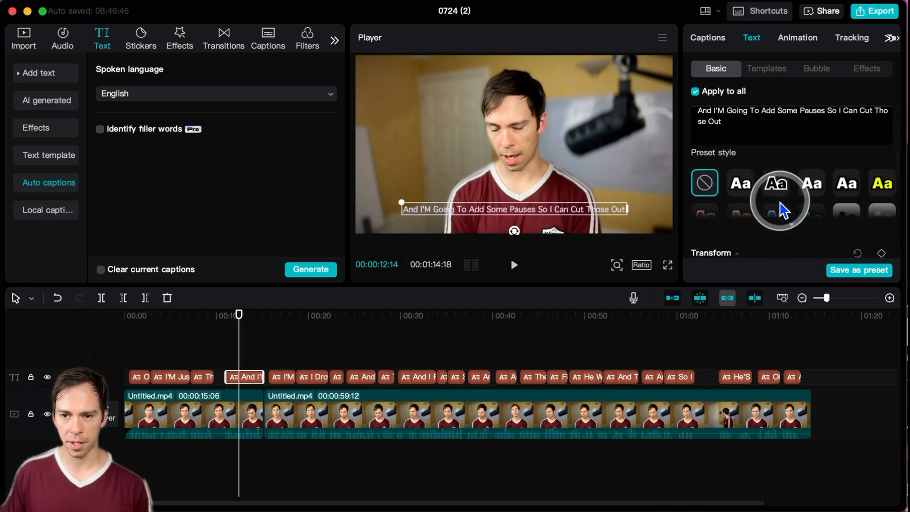
pyautogui.scroll(2, 781, 205)
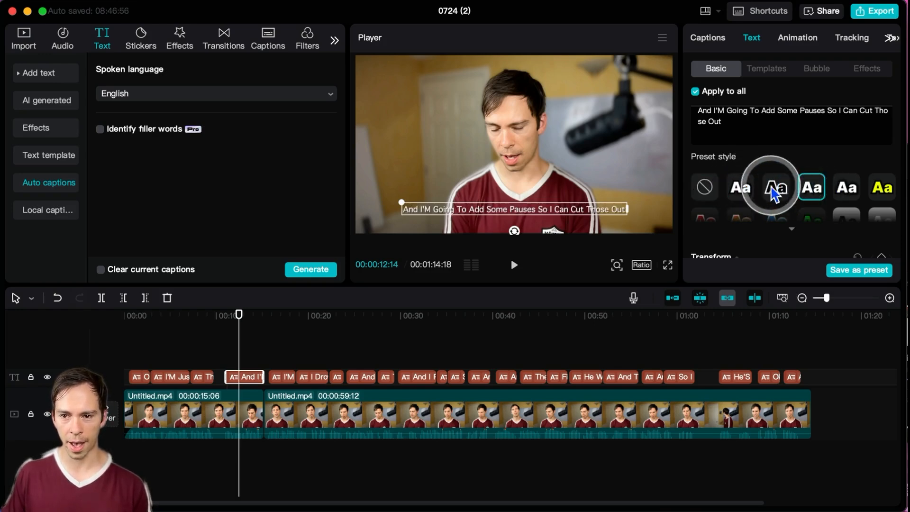
pyautogui.click(882, 186)
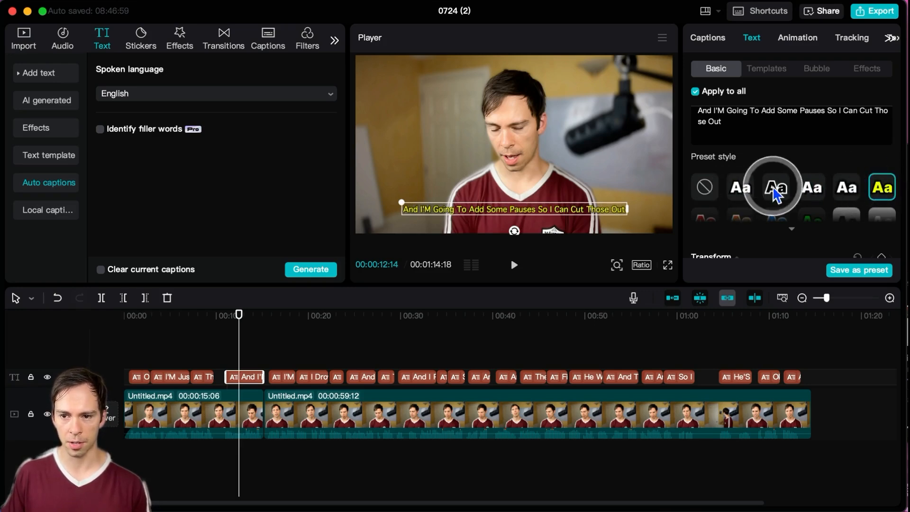
pyautogui.scroll(-3, 778, 189)
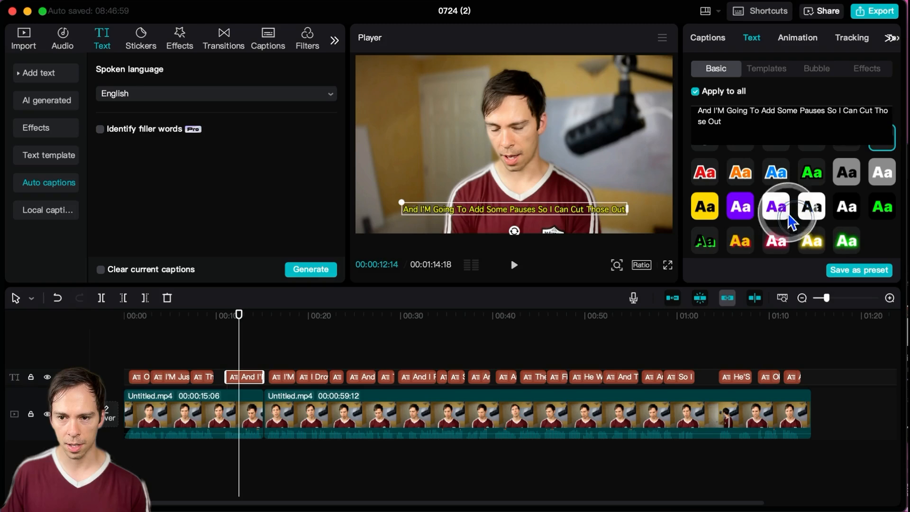
pyautogui.click(790, 220)
pyautogui.click(744, 209)
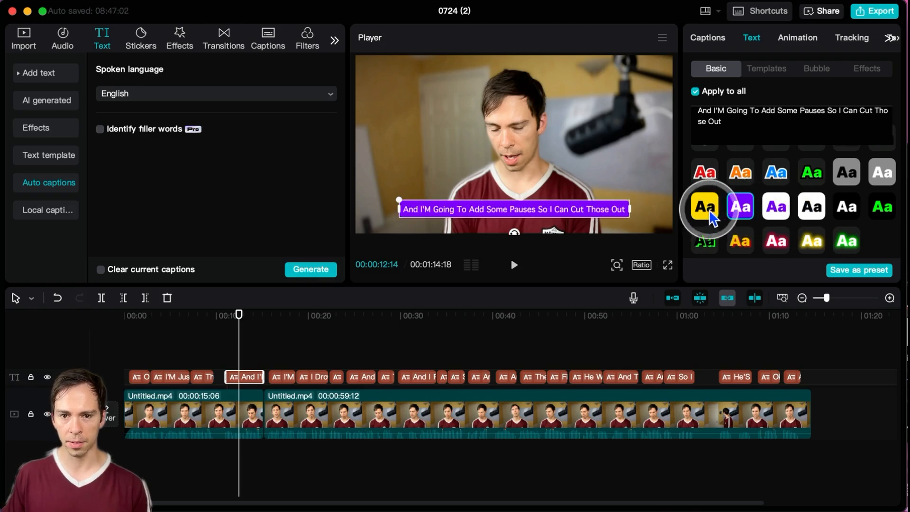
# Step: Enlarge all captions slightly by increasing their uniform scale
pyautogui.scroll(-5, 759, 211)
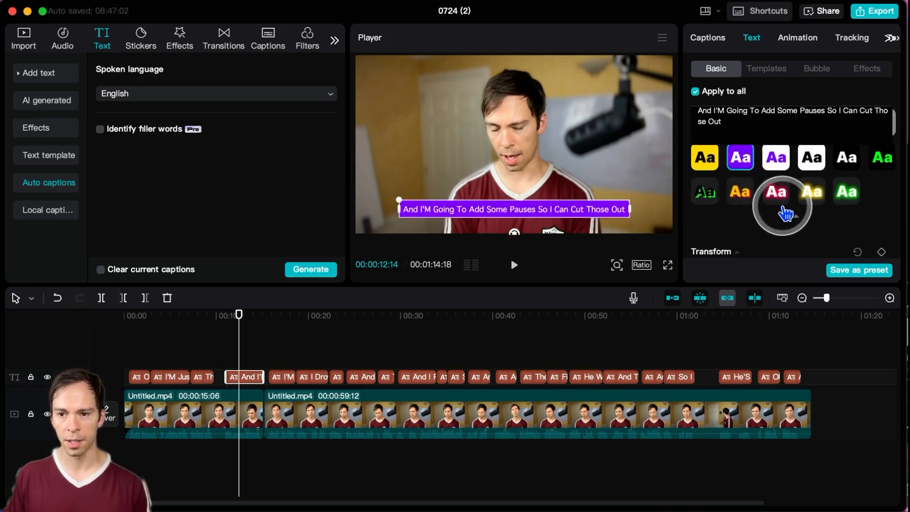
pyautogui.scroll(-2, 788, 203)
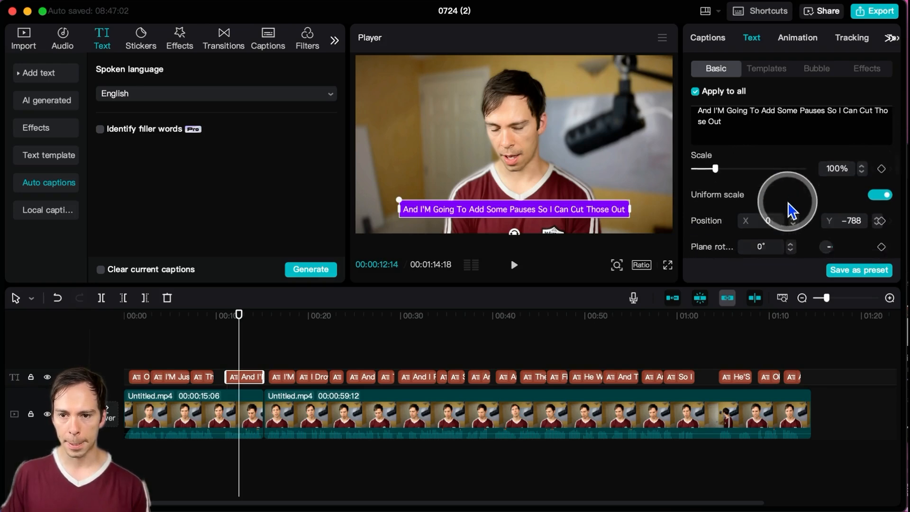
pyautogui.scroll(2, 788, 203)
pyautogui.moveTo(718, 192)
pyautogui.mouseDown()
pyautogui.moveTo(729, 194)
pyautogui.moveTo(718, 193)
pyautogui.mouseUp()
# Step: Review the position, rotation, background and glow settings, and enable the shadow for all captions, toggling it off and on again
pyautogui.scroll(-1, 860, 232)
pyautogui.scroll(-2, 830, 232)
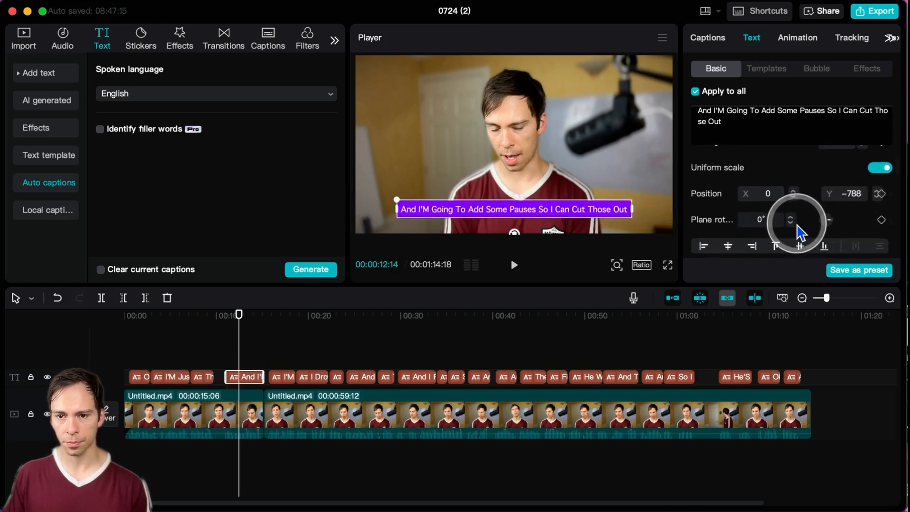
pyautogui.scroll(-3, 801, 232)
pyautogui.scroll(3, 802, 231)
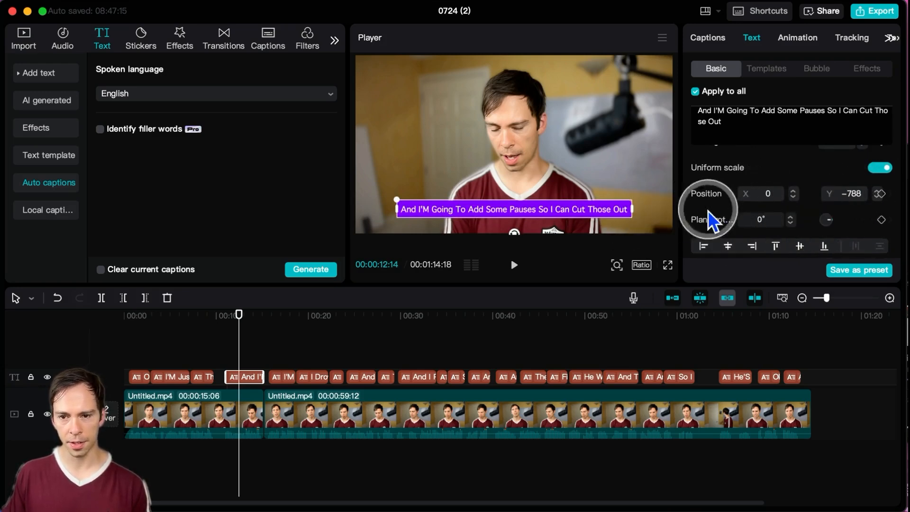
pyautogui.scroll(-6, 823, 227)
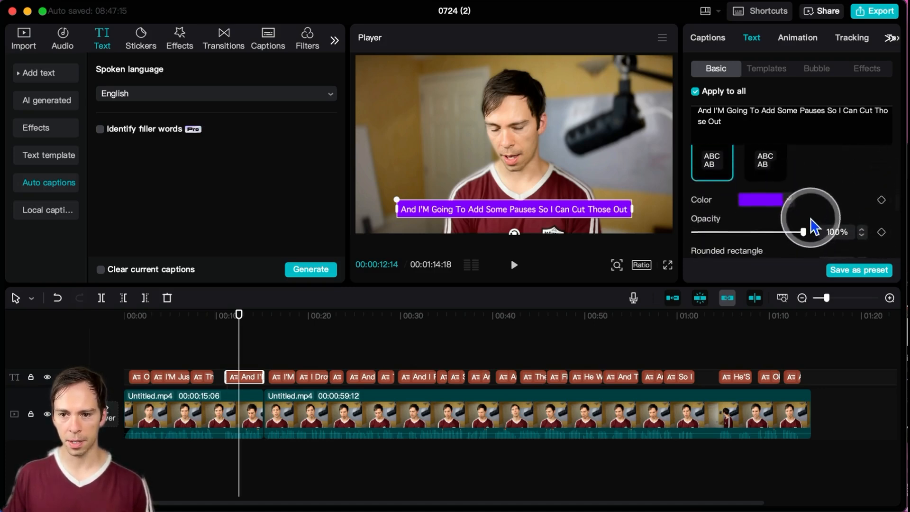
pyautogui.scroll(-10, 811, 227)
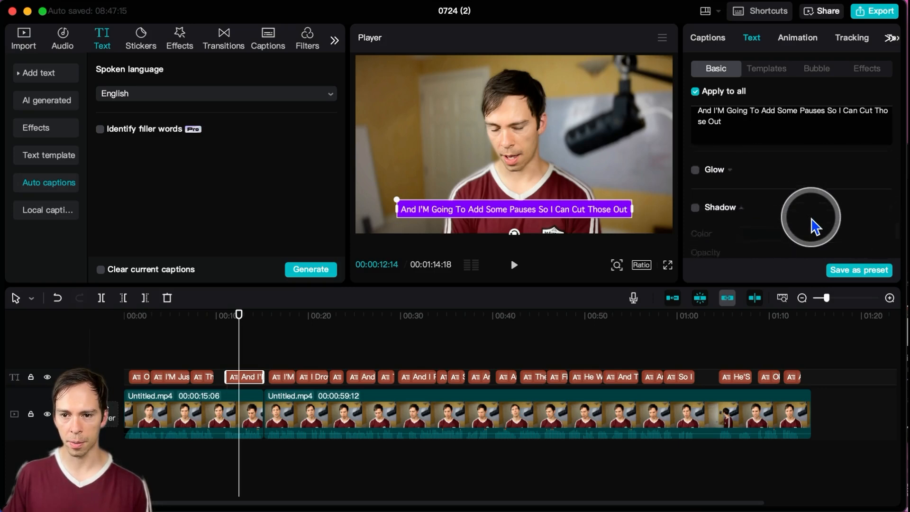
pyautogui.click(704, 193)
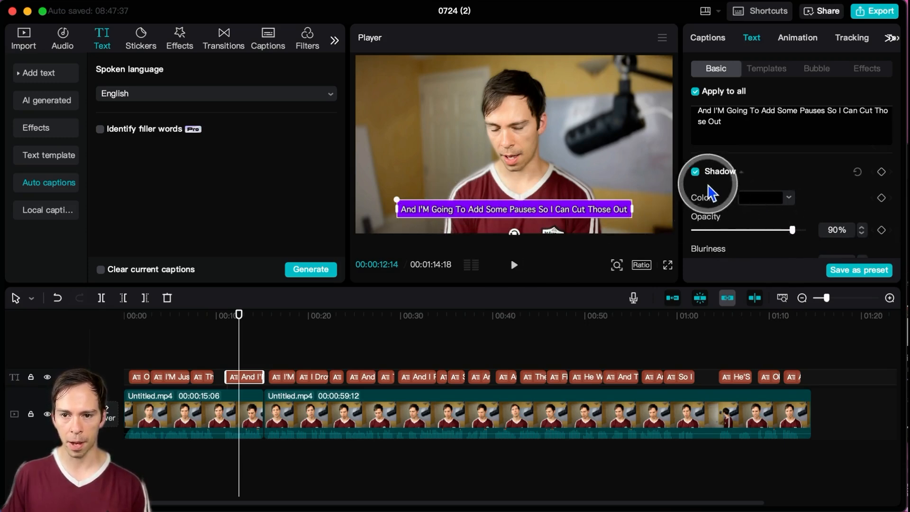
pyautogui.click(695, 172)
pyautogui.click(695, 171)
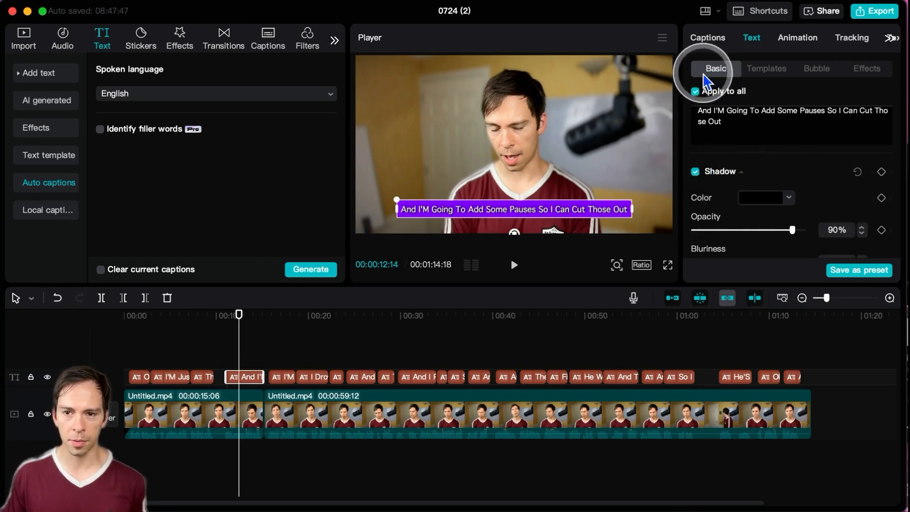
# Step: Apply the white-on-blue "THE" text template to all captions and play a few seconds of the video to preview it
pyautogui.click(766, 71)
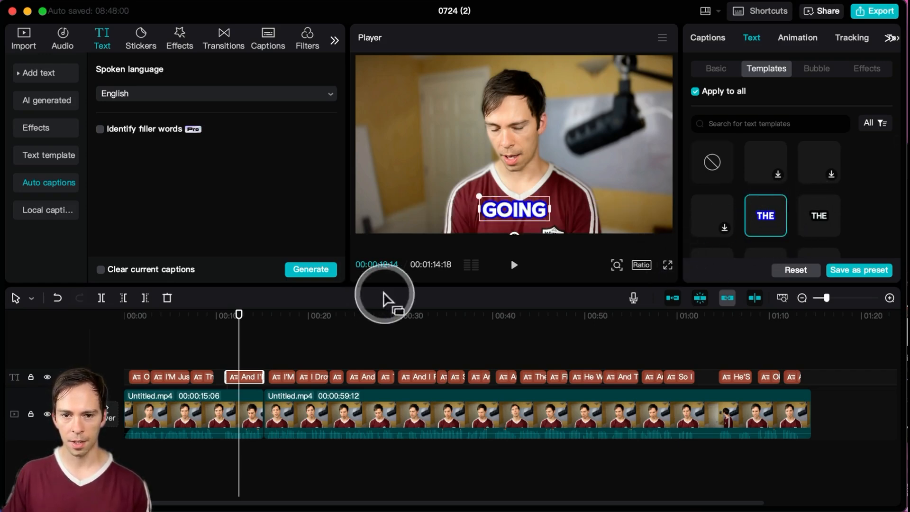
pyautogui.click(514, 267)
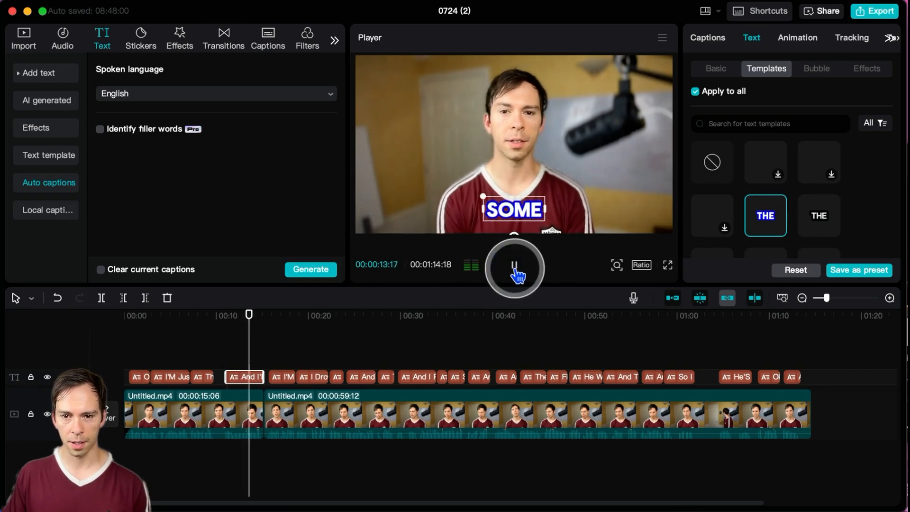
pyautogui.click(515, 266)
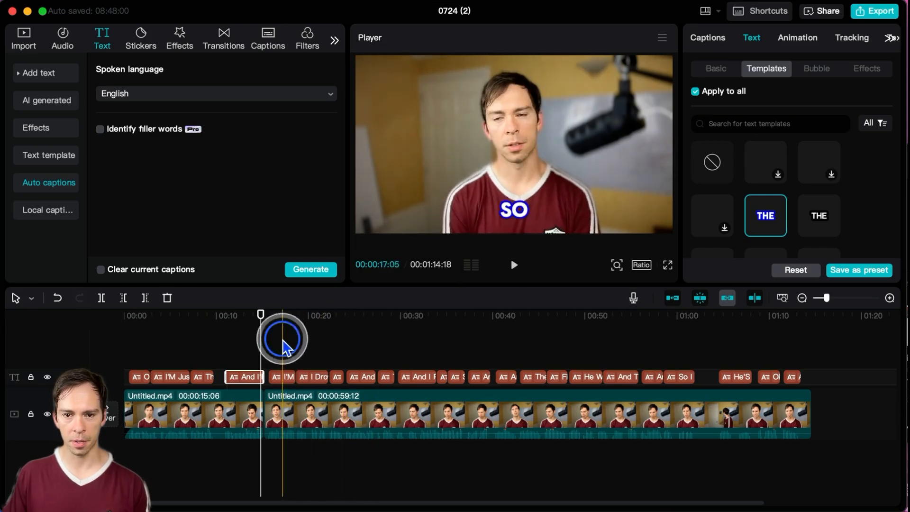
# Step: Preview the templated captions at several points along the timeline, finishing near the 14-second mark
pyautogui.moveTo(283, 335); pyautogui.dragTo(476, 331)
pyautogui.click(496, 330)
pyautogui.click(281, 331)
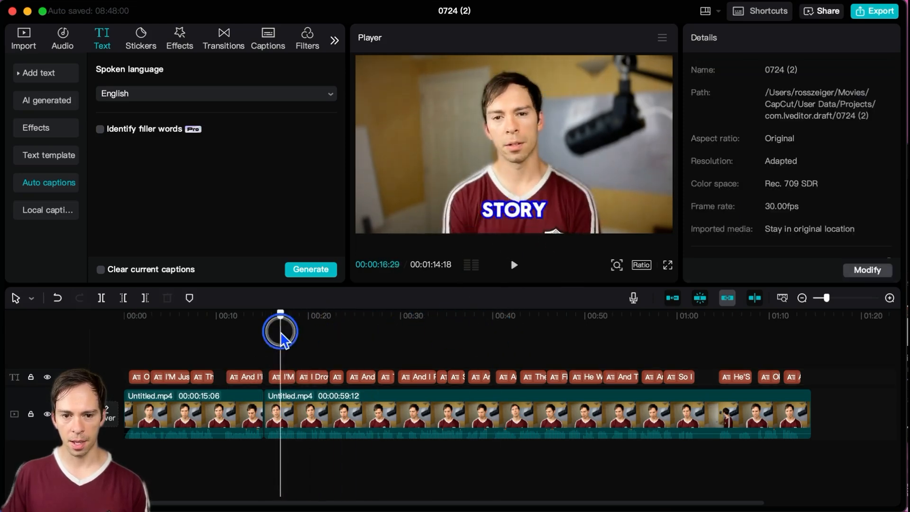
pyautogui.click(257, 333)
# Step: Select the caption near the 14-second mark and look through the available bubble styles
pyautogui.click(243, 380)
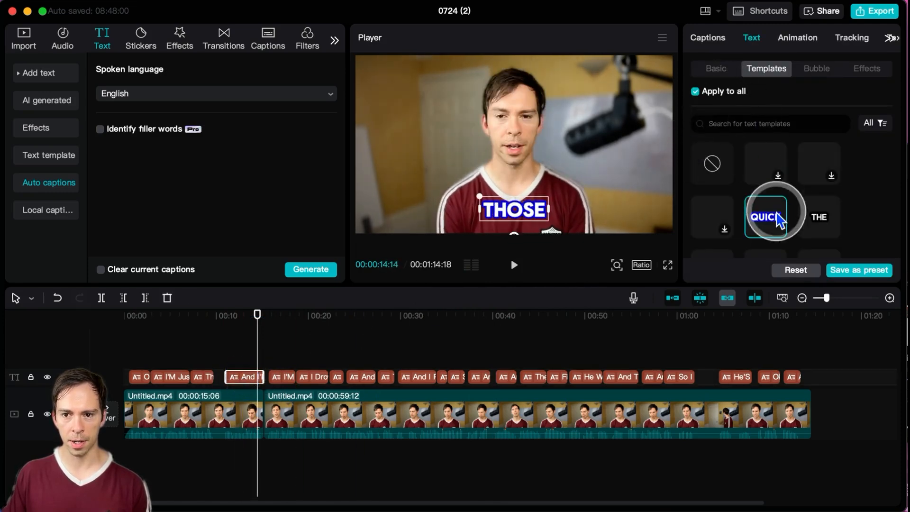
pyautogui.click(819, 74)
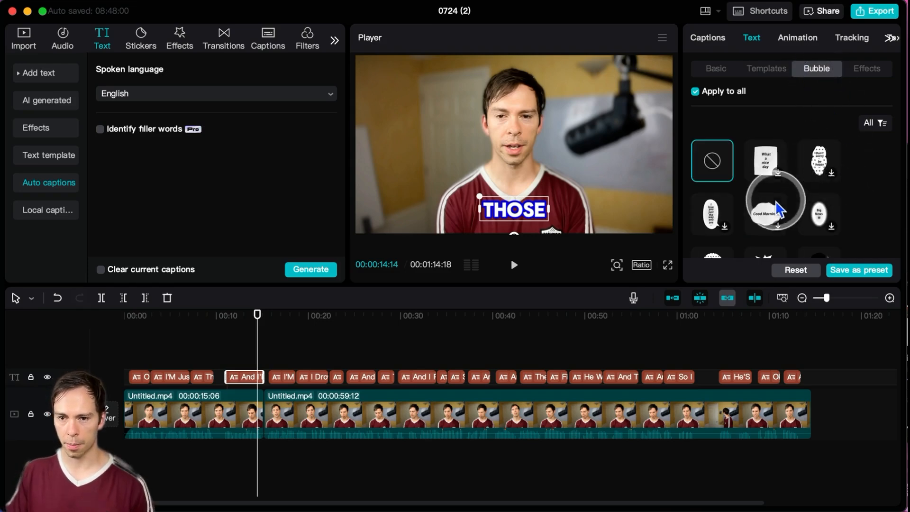
pyautogui.scroll(-5, 778, 208)
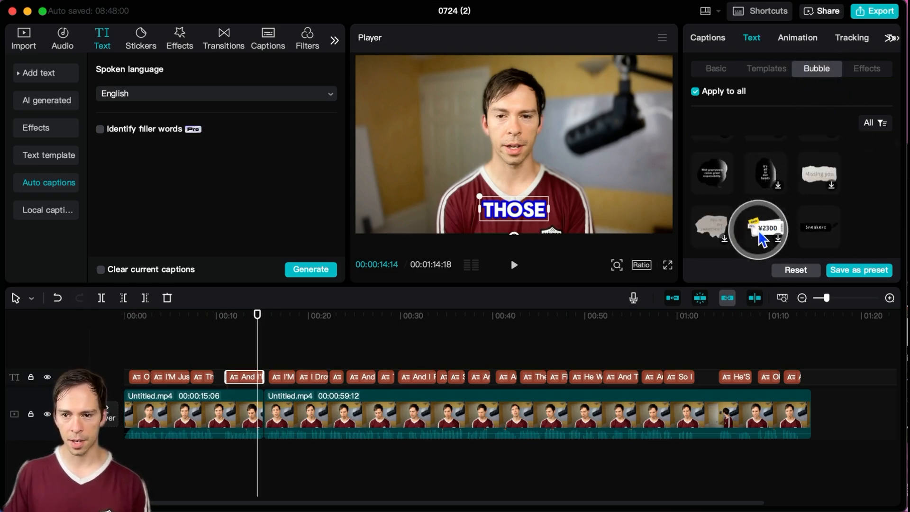
pyautogui.scroll(2, 715, 198)
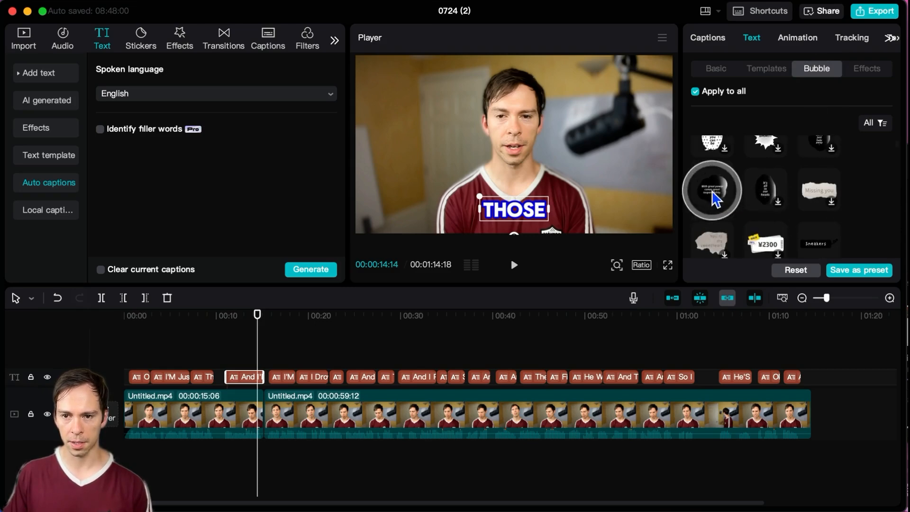
pyautogui.scroll(1, 711, 190)
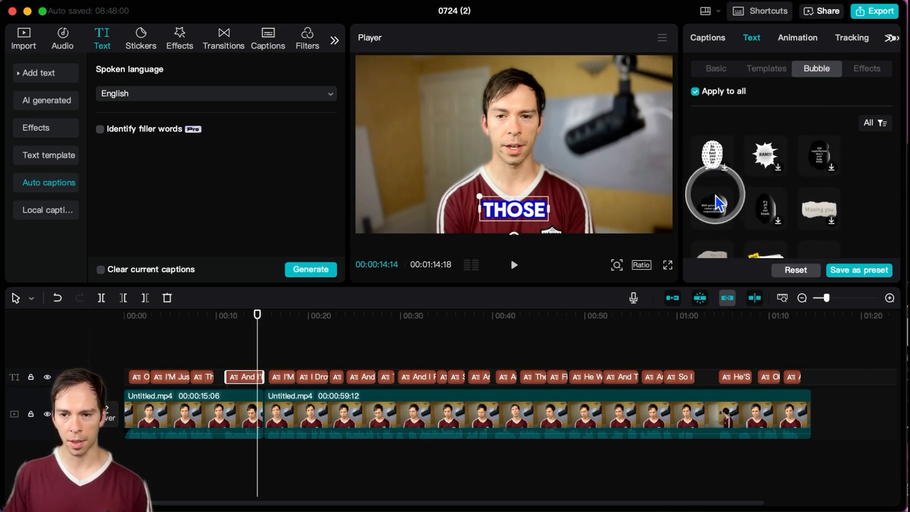
pyautogui.scroll(2, 718, 203)
# Step: Apply the red text effect with a white outline to all captions
pyautogui.click(867, 71)
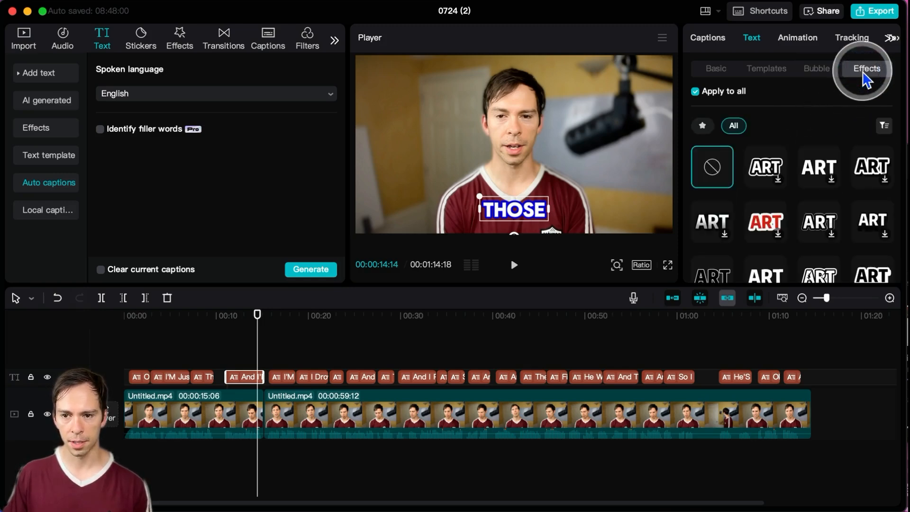
pyautogui.click(833, 183)
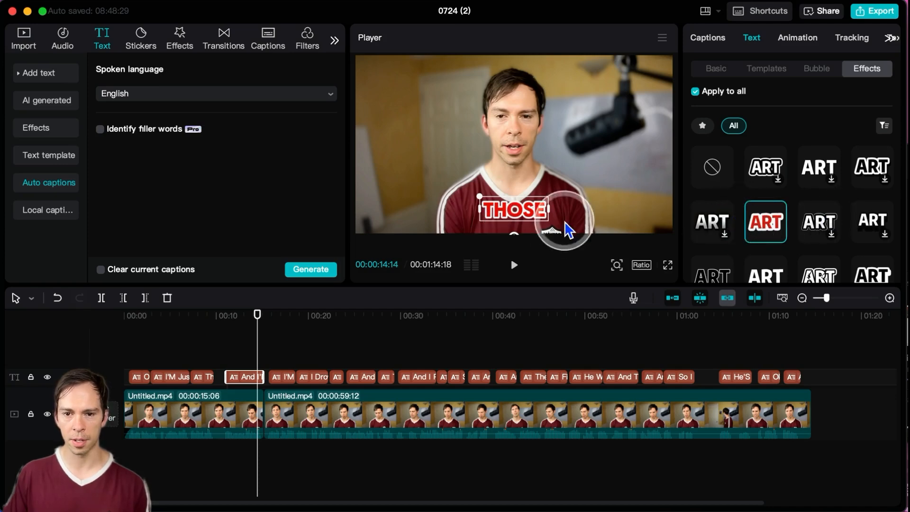
pyautogui.scroll(-2, 798, 227)
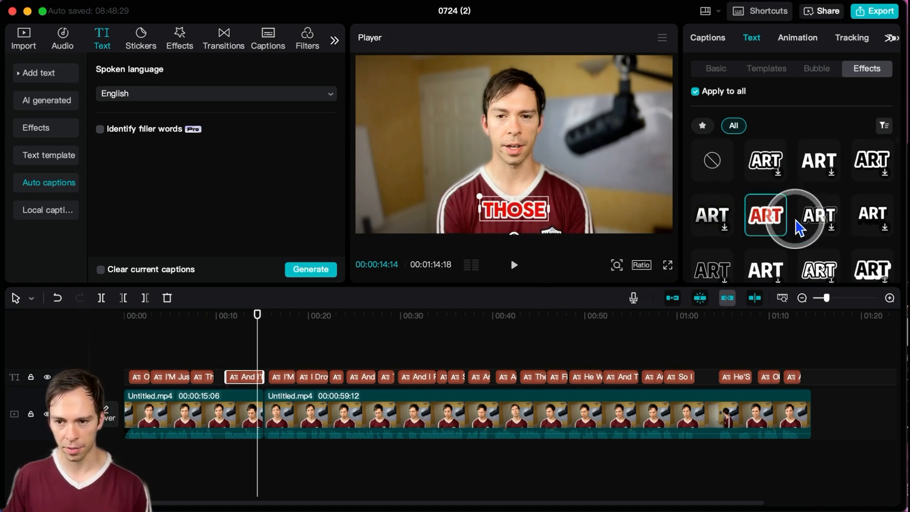